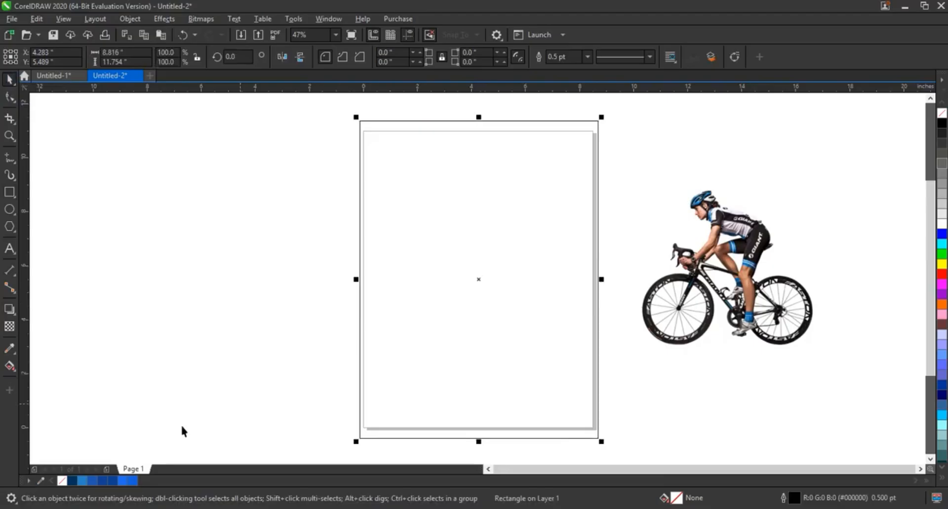
# Step: Fill the rectangle surrounding the page with dark blue #084094
pyautogui.click(111, 480)
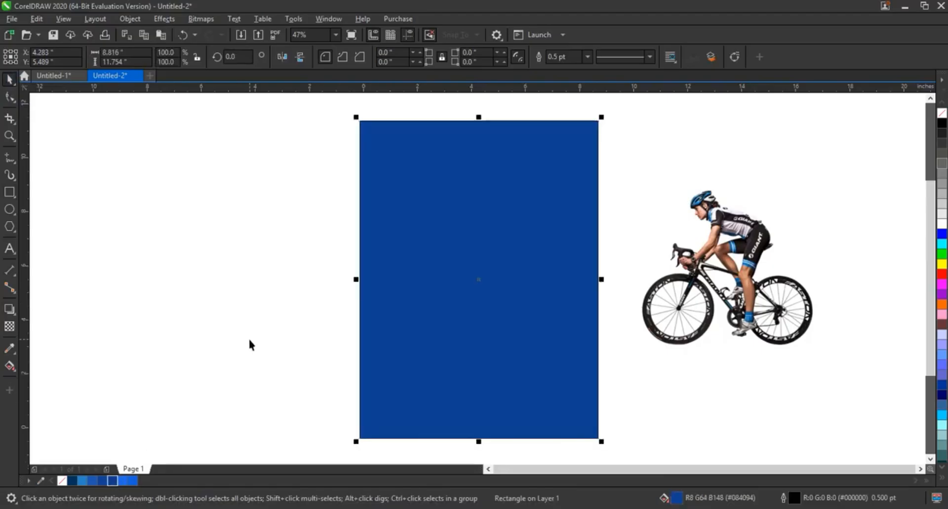
pyautogui.click(249, 344)
pyautogui.click(454, 291)
# Step: Apply an elliptical fountain fill to the rectangle, with bright blue #0F61DB at the upper middle fading outward to dark blue
pyautogui.click(9, 366)
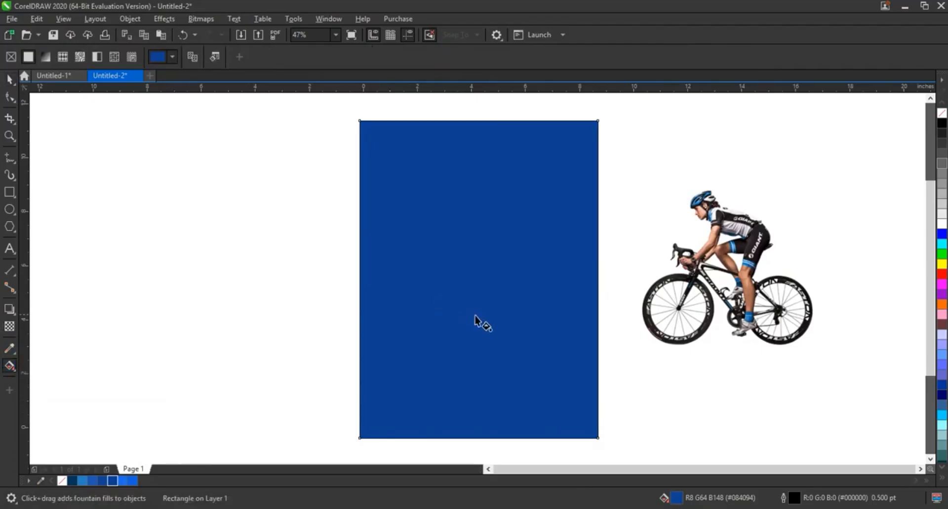
pyautogui.moveTo(475, 320); pyautogui.dragTo(475, 211)
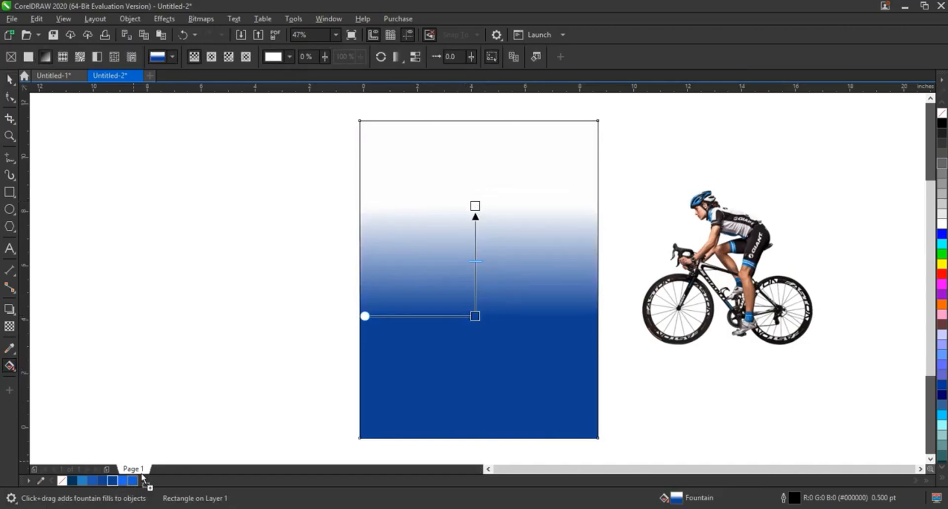
pyautogui.moveTo(142, 476); pyautogui.dragTo(475, 207)
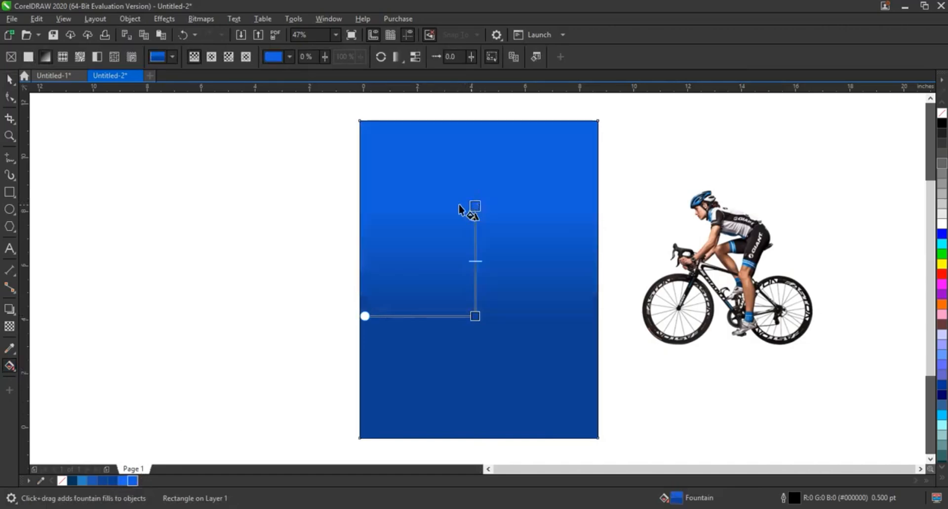
pyautogui.click(211, 57)
pyautogui.moveTo(492, 269); pyautogui.dragTo(469, 253)
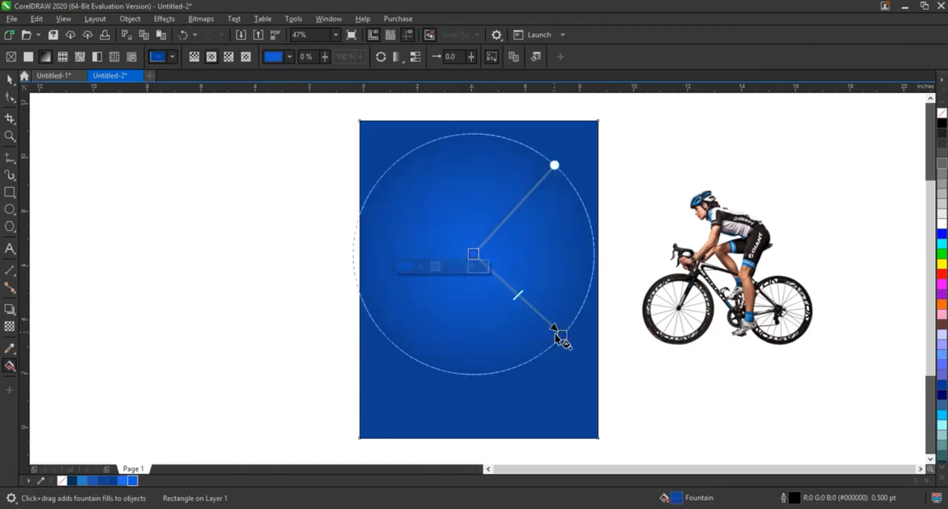
pyautogui.moveTo(562, 334); pyautogui.dragTo(555, 329)
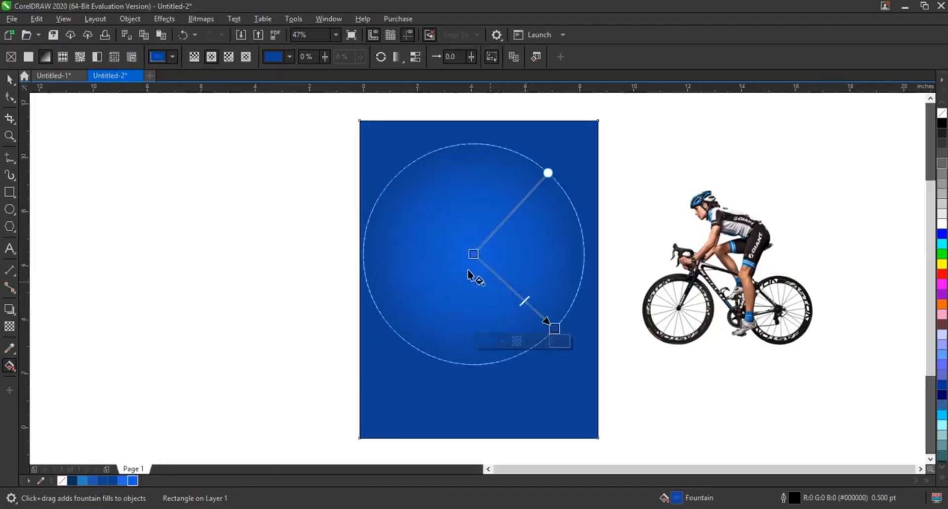
# Step: Lighten the fountain fill's centre color to #236CEB and widen the glow to about the rectangle's width
pyautogui.click(473, 254)
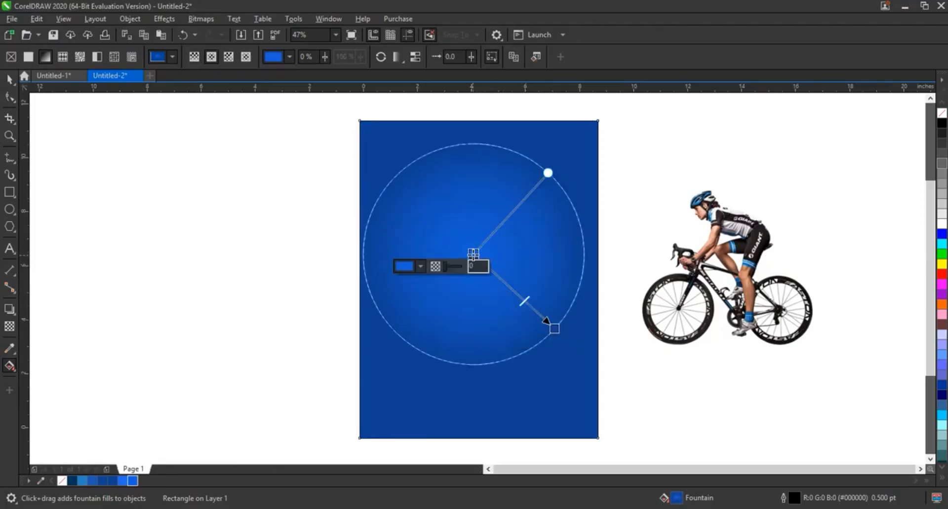
pyautogui.click(421, 266)
pyautogui.click(406, 290)
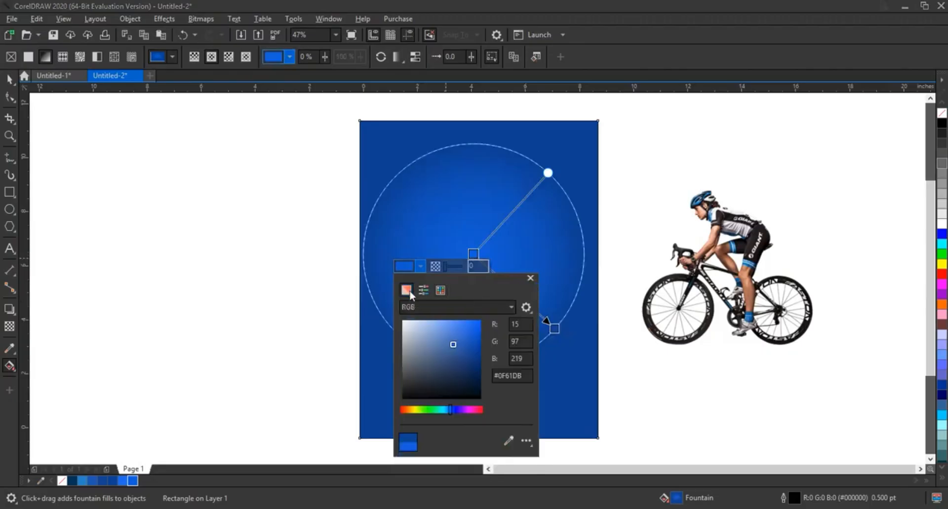
pyautogui.click(458, 327)
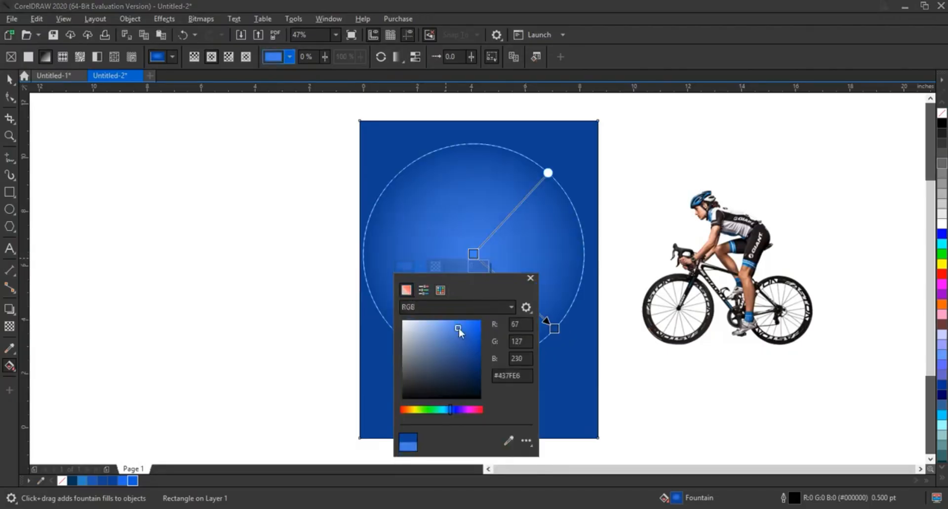
pyautogui.moveTo(459, 328); pyautogui.dragTo(470, 329)
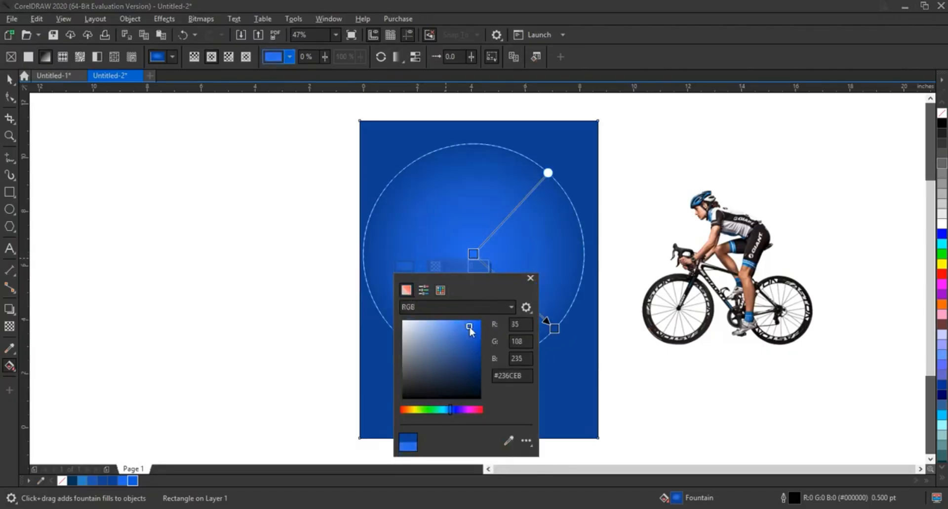
pyautogui.click(527, 246)
pyautogui.moveTo(555, 330); pyautogui.dragTo(560, 335)
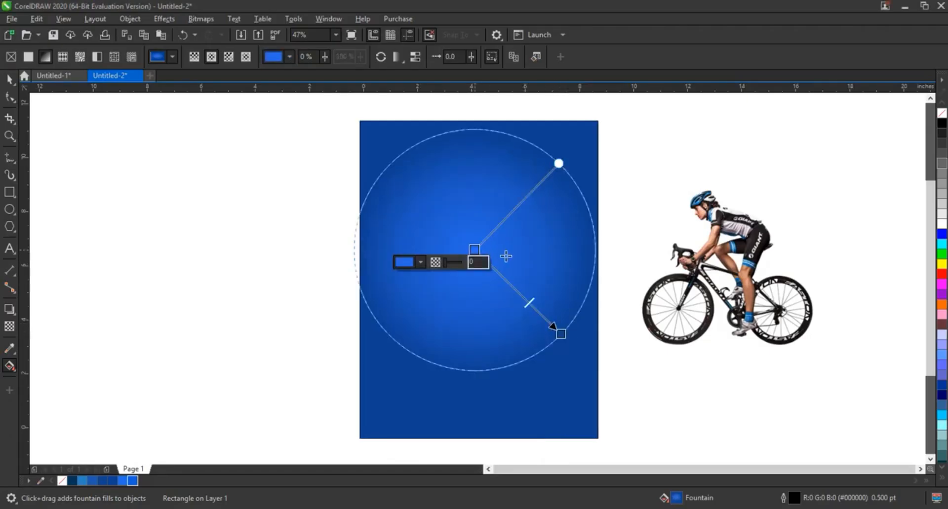
# Step: Move the cyclist picture about 1 inch closer to the blue rectangle
pyautogui.click(7, 80)
pyautogui.click(197, 239)
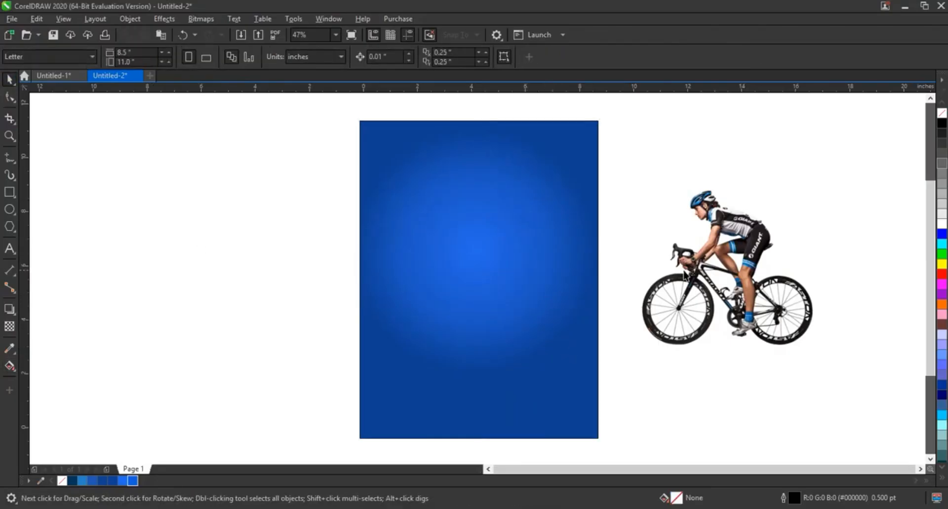
pyautogui.moveTo(684, 274); pyautogui.dragTo(657, 279)
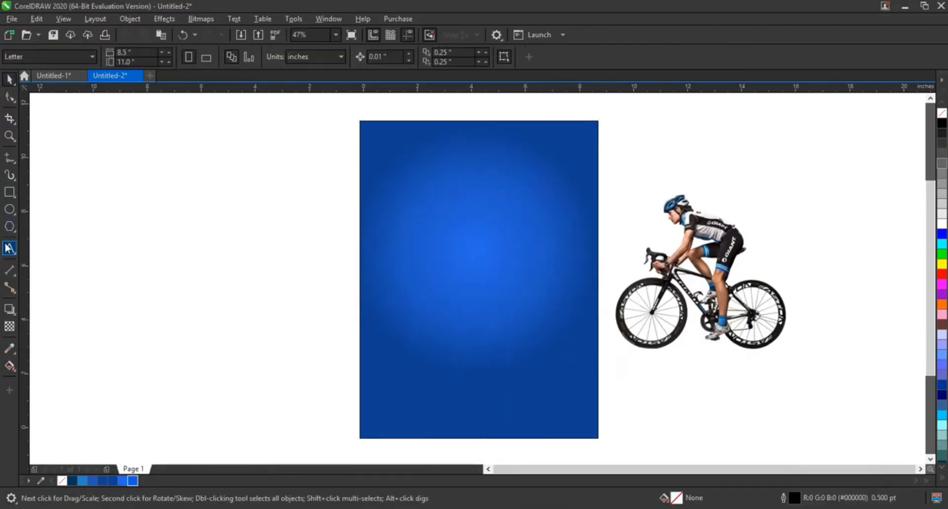
# Step: Add the artistic text MOVING, enlarge it to about 87 pt on the blue rectangle, and color it white
pyautogui.press('F8')
pyautogui.click(155, 279)
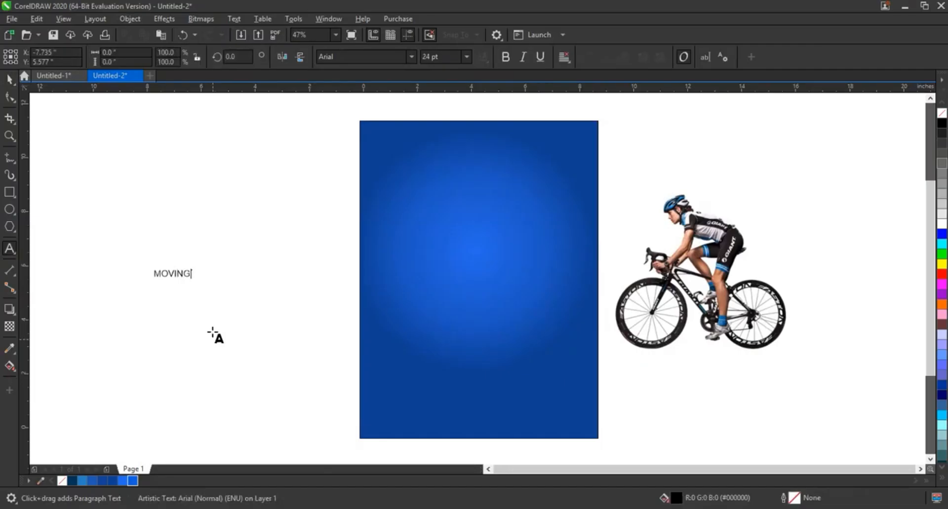
pyautogui.hotkey('ctrl', 'space')
pyautogui.moveTo(217, 299); pyautogui.dragTo(500, 252)
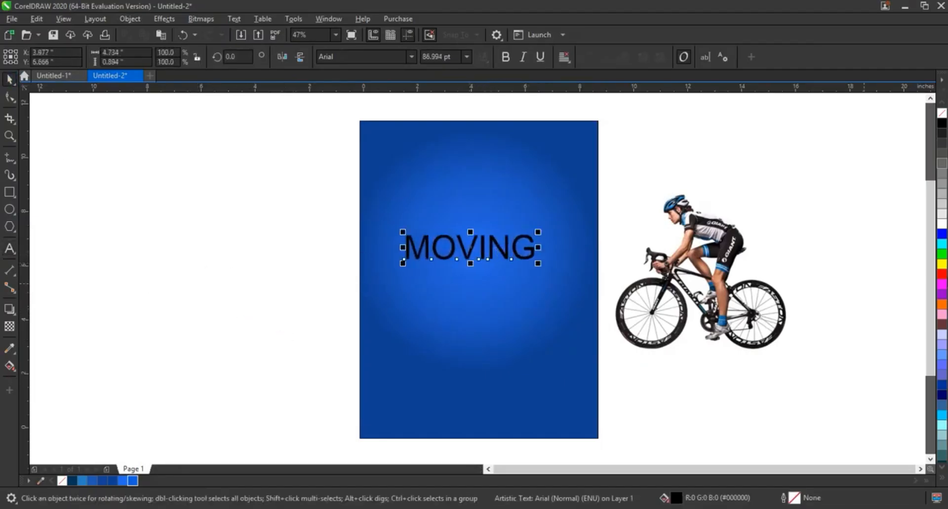
pyautogui.click(942, 223)
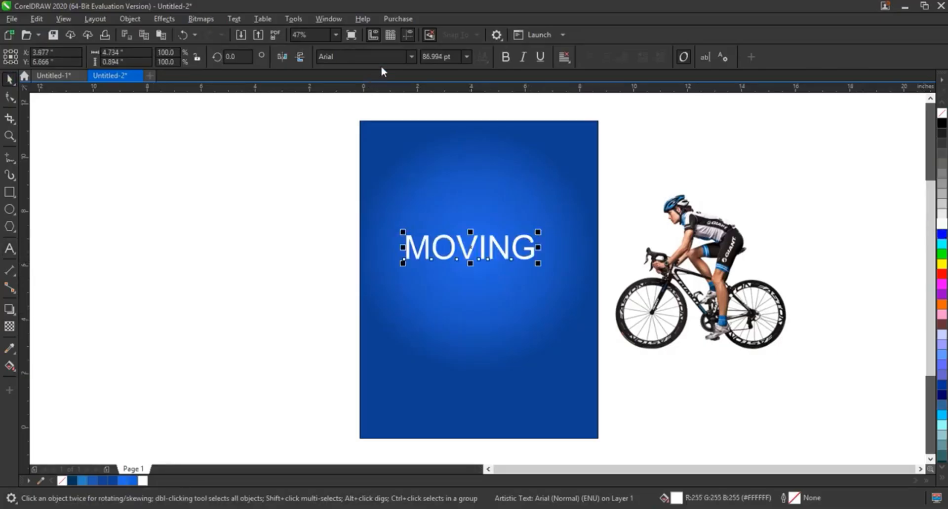
# Step: Change the MOVING text's font to HOOKRIDE
pyautogui.click(410, 57)
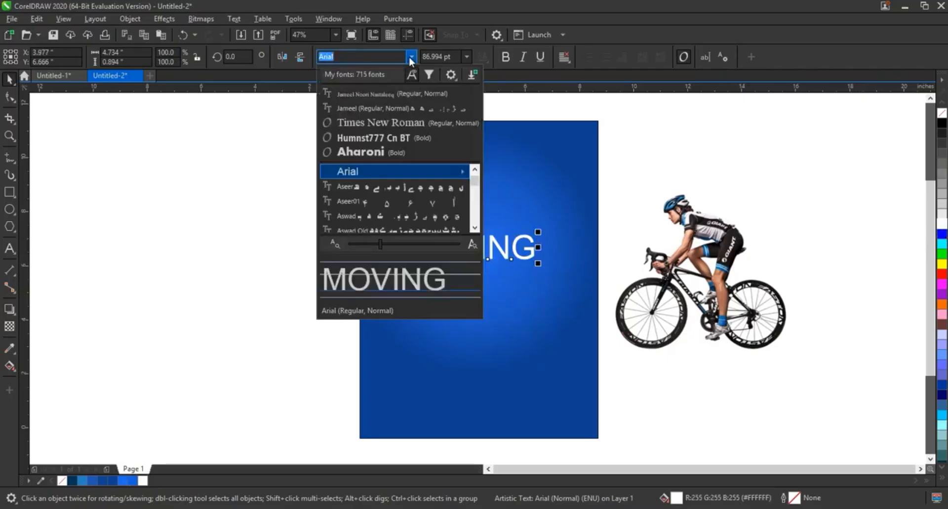
pyautogui.click(409, 56)
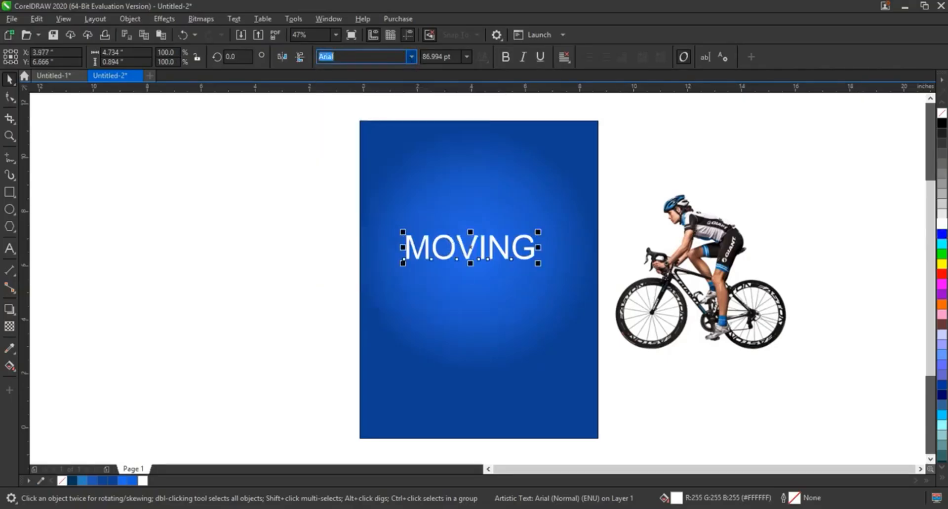
pyautogui.write('HOOKRIDE')
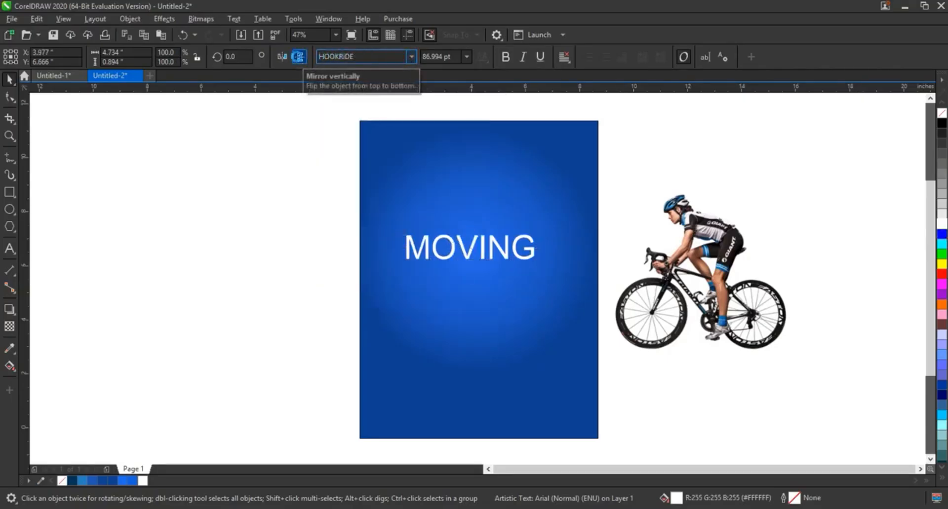
pyautogui.press('Return')
# Step: Enlarge the MOVING text to about 224 pt and move it into the upper half of the rectangle
pyautogui.moveTo(477, 265); pyautogui.dragTo(567, 327)
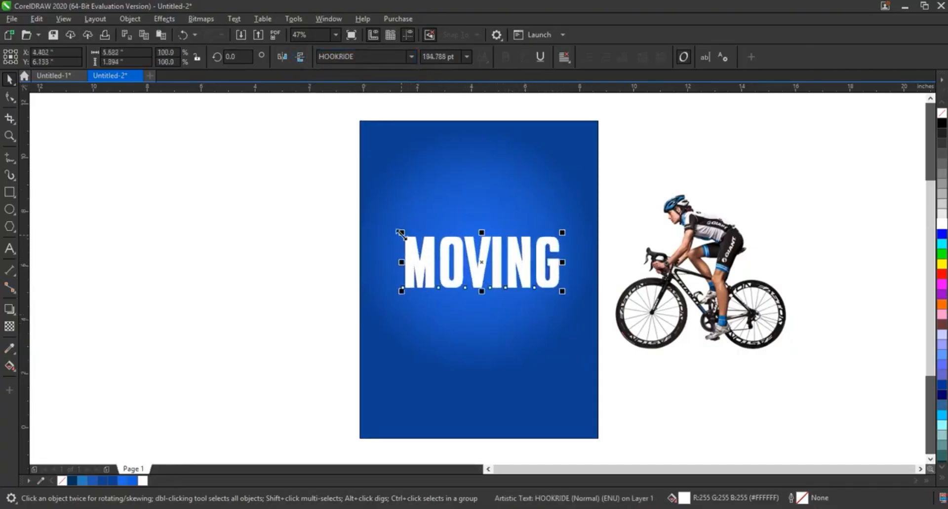
pyautogui.moveTo(401, 230); pyautogui.dragTo(374, 211)
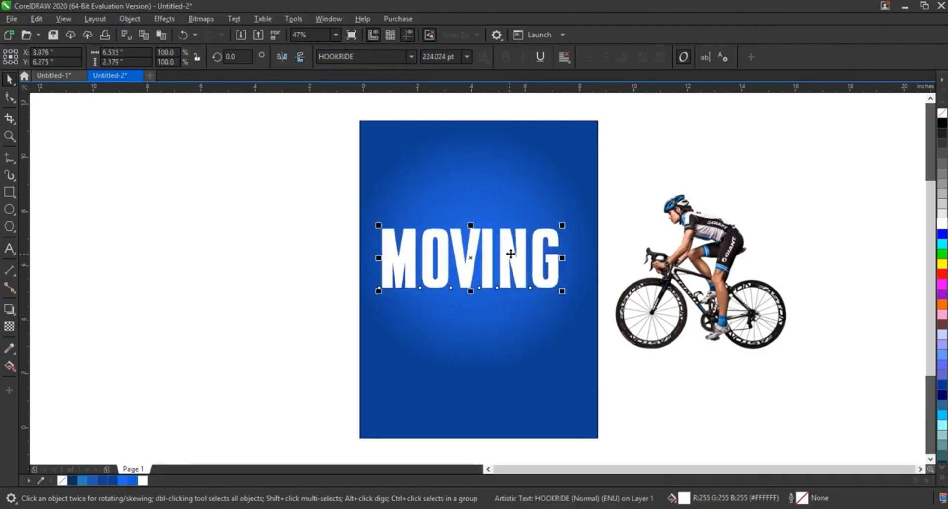
pyautogui.moveTo(510, 254); pyautogui.dragTo(514, 222)
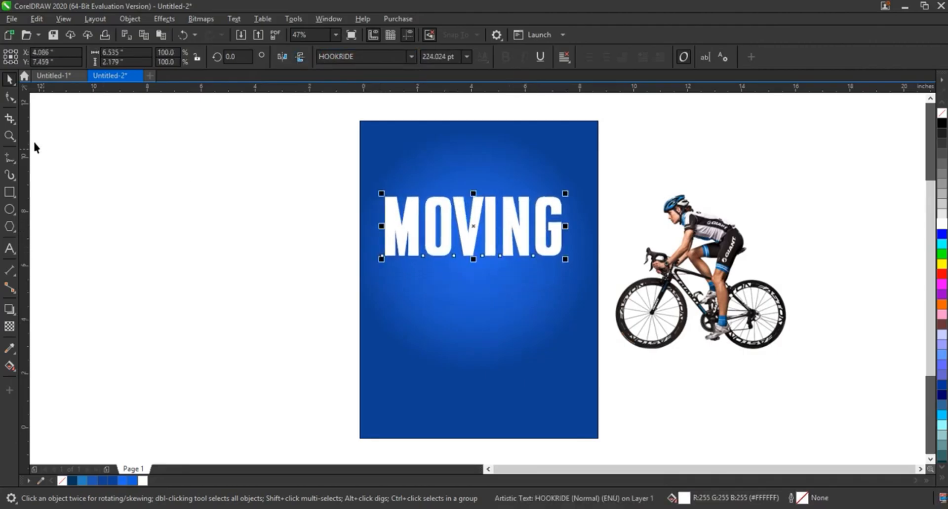
# Step: Convert the MOVING text to curves and pull its lower nodes down, stretching the letters to about 5.1 inches tall
pyautogui.click(129, 17)
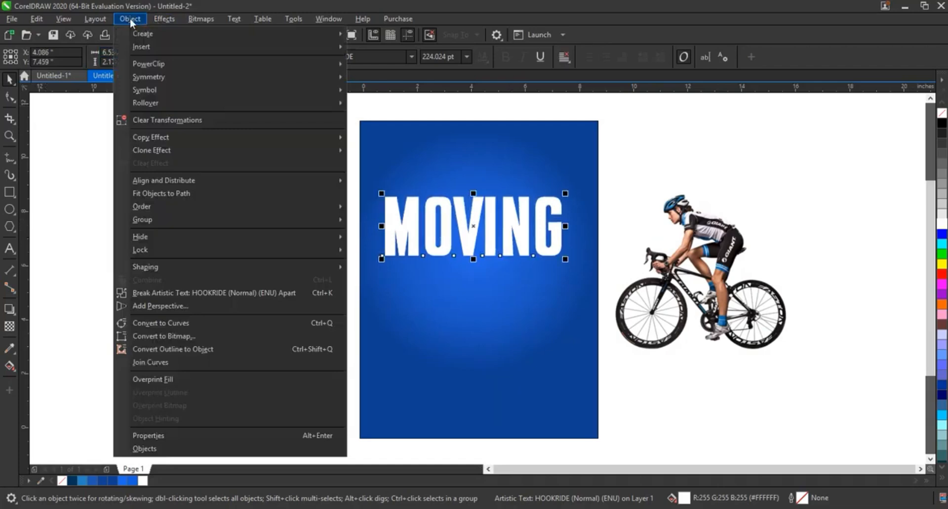
pyautogui.click(205, 321)
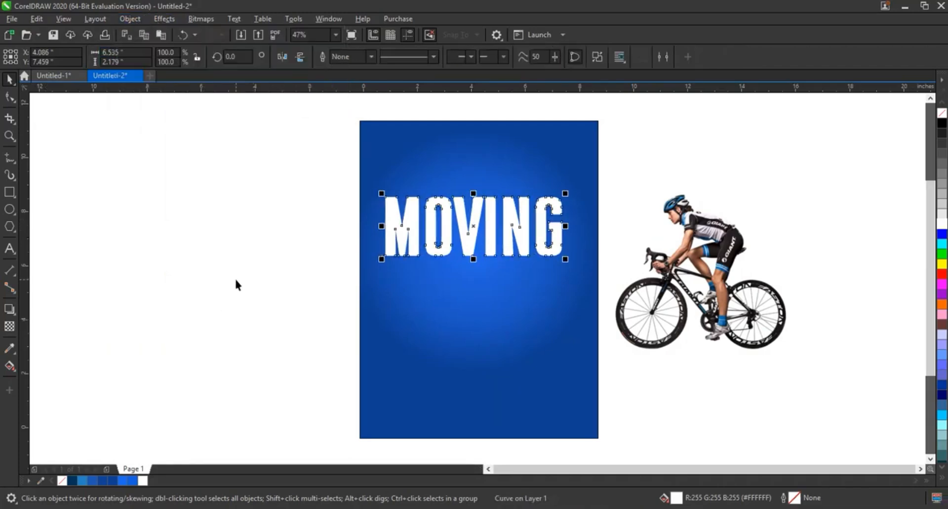
pyautogui.click(9, 136)
pyautogui.moveTo(226, 166); pyautogui.dragTo(691, 370)
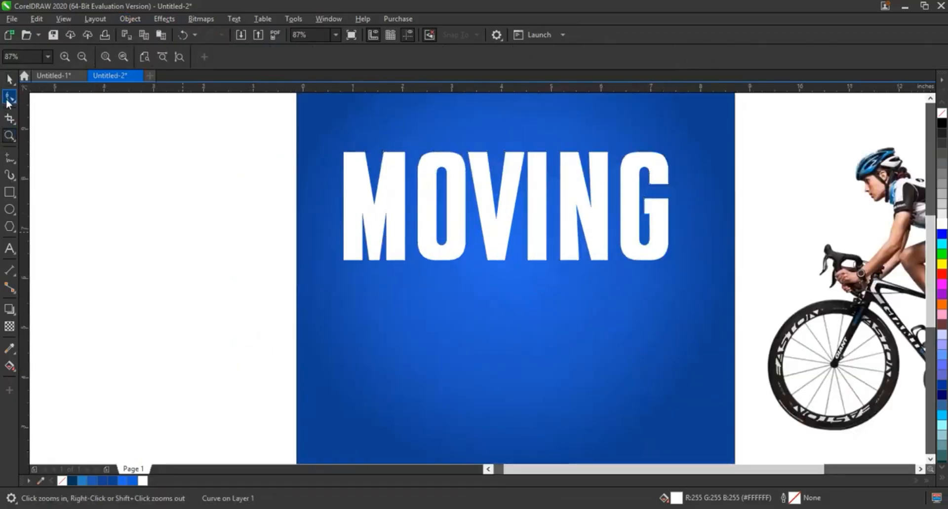
pyautogui.click(9, 97)
pyautogui.moveTo(290, 297); pyautogui.dragTo(707, 232)
pyautogui.moveTo(658, 264); pyautogui.dragTo(645, 405)
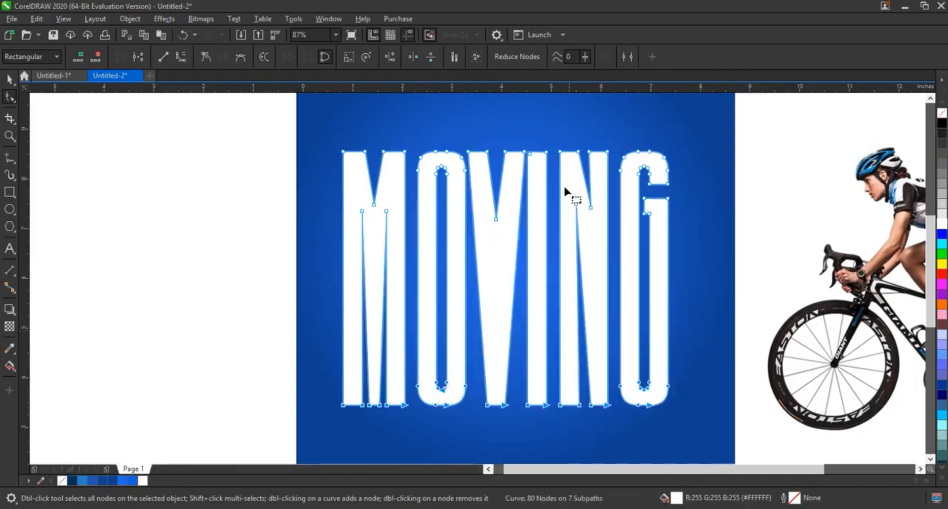
# Step: Move the inner corner nodes of the N and the V down to balance the stretched letters
pyautogui.moveTo(564, 187); pyautogui.dragTo(586, 289)
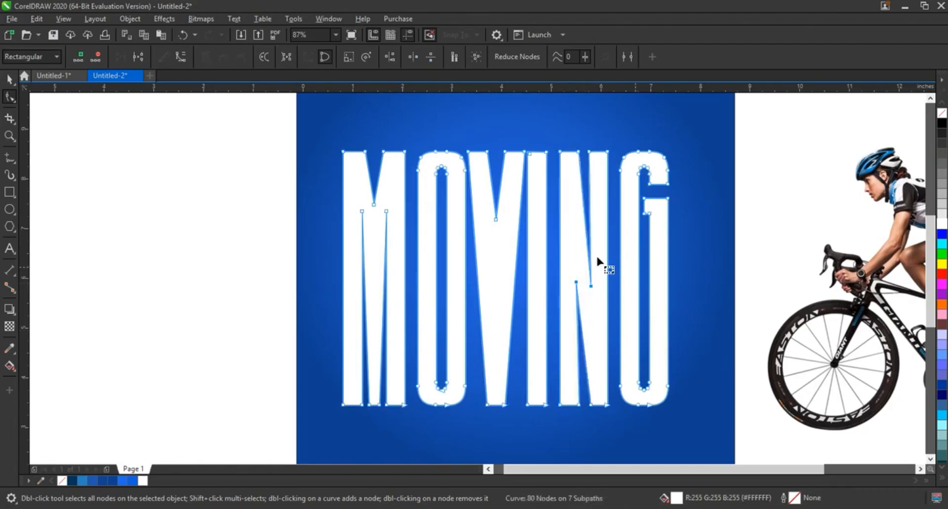
pyautogui.moveTo(497, 220); pyautogui.dragTo(498, 300)
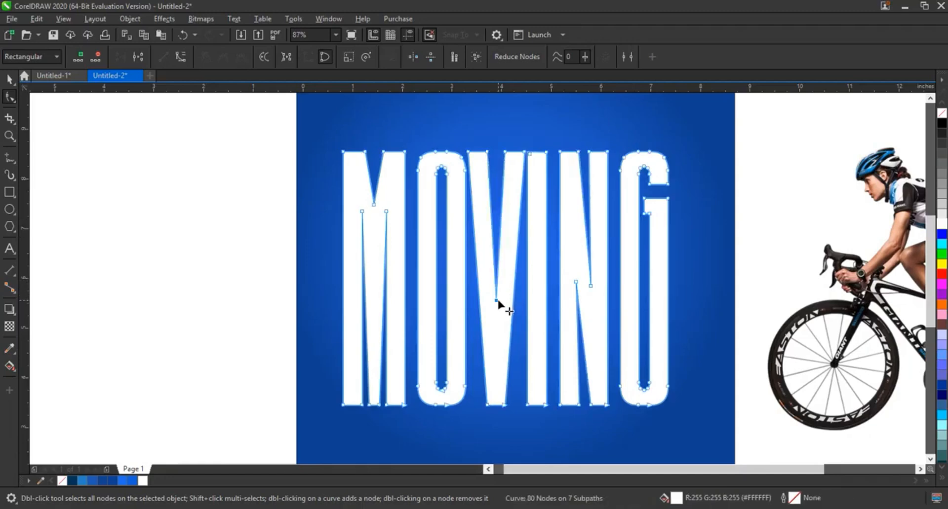
pyautogui.moveTo(495, 301); pyautogui.dragTo(496, 316)
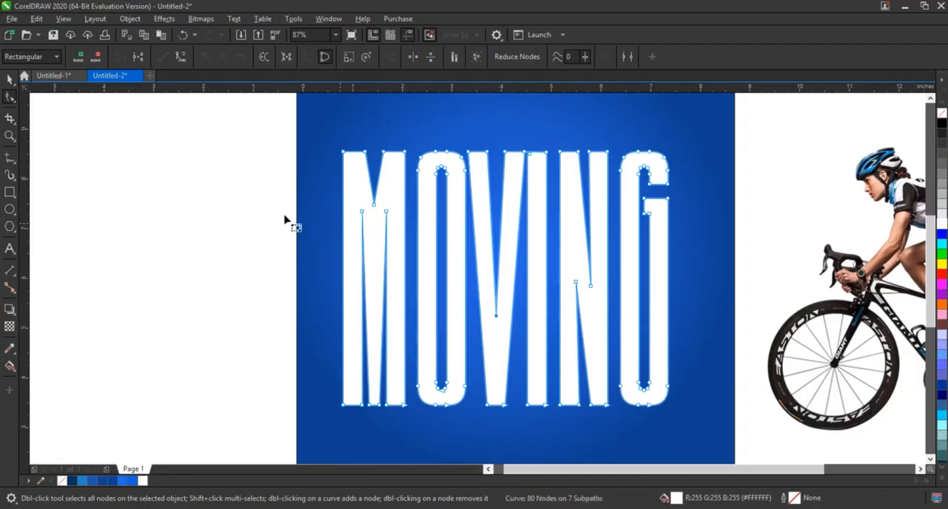
pyautogui.click(9, 79)
pyautogui.click(129, 209)
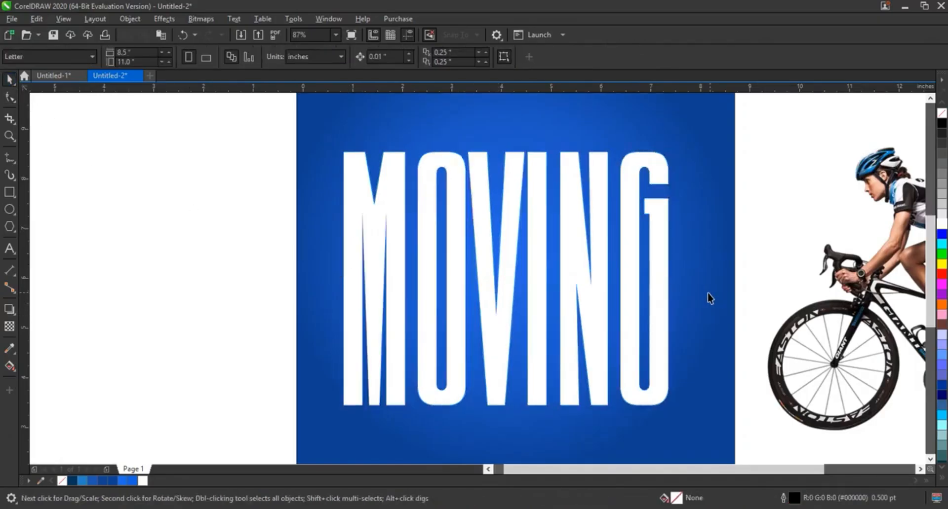
# Step: Centre the MOVING lettering horizontally on the blue rectangle and scale it down to about 5.28 by 4.12 inches
pyautogui.click(656, 293)
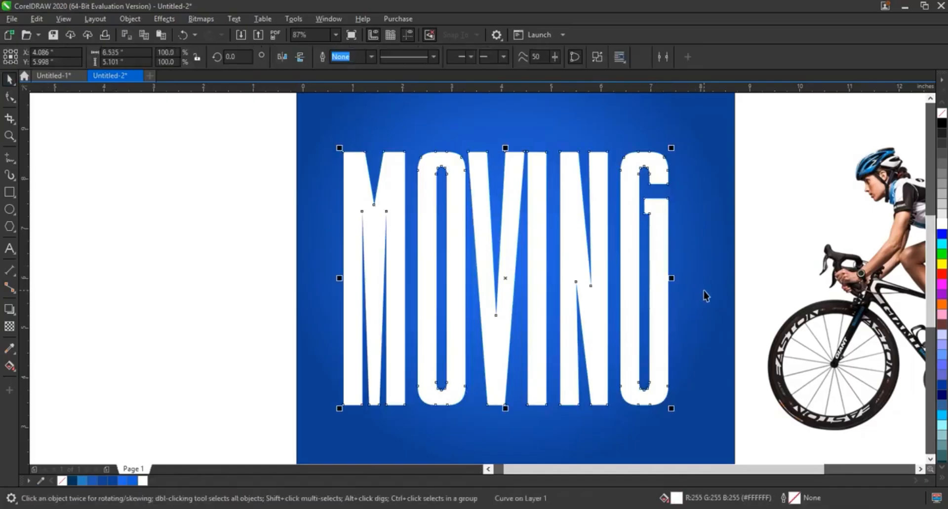
pyautogui.keyDown('shift'); pyautogui.click(703, 291); pyautogui.keyUp('shift')
pyautogui.press('c')
pyautogui.scroll(-3, 663, 249)
pyautogui.press('Escape')
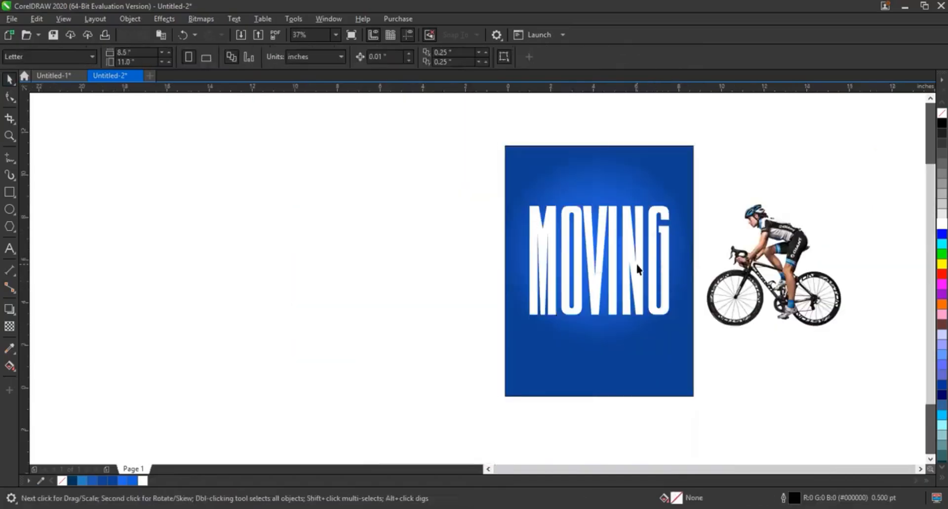
pyautogui.click(637, 267)
pyautogui.moveTo(672, 318); pyautogui.dragTo(658, 308)
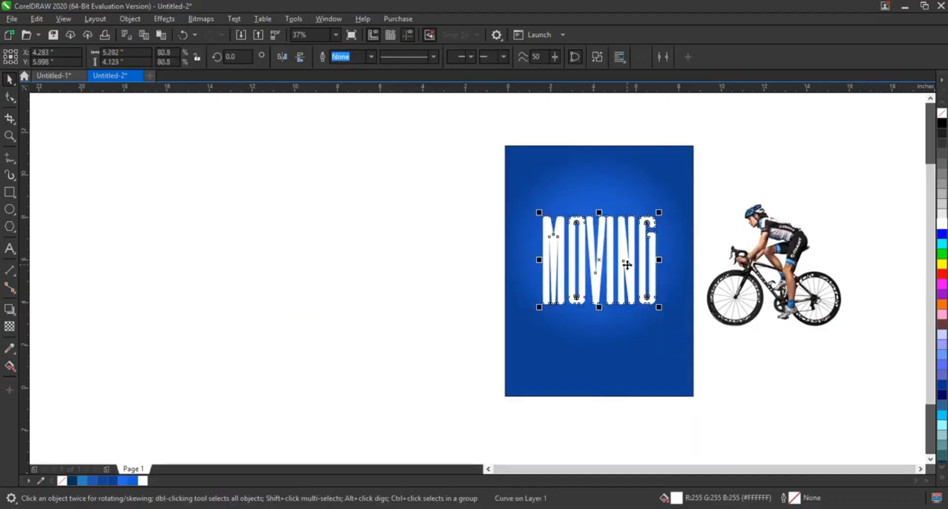
# Step: Duplicate the MOVING lettering directly below the original and flip the copy vertically
pyautogui.moveTo(627, 265); pyautogui.dragTo(636, 339)
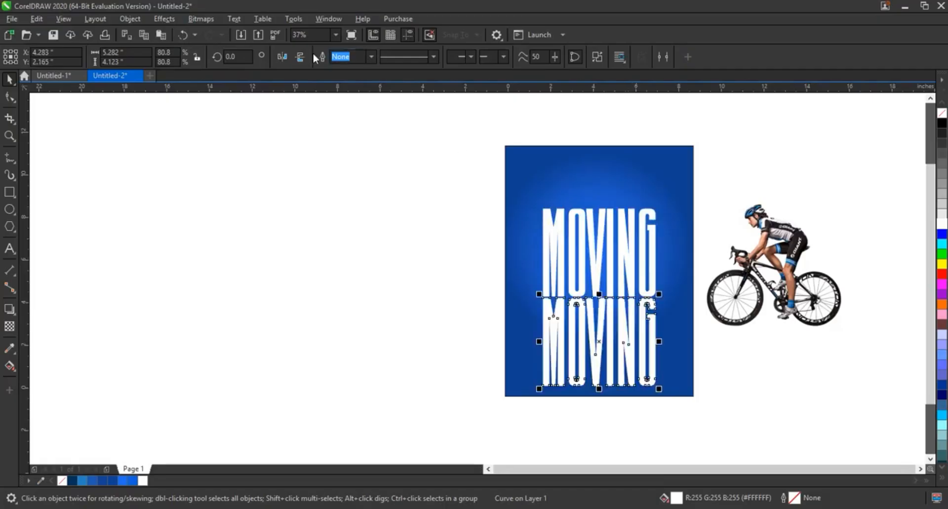
pyautogui.click(280, 55)
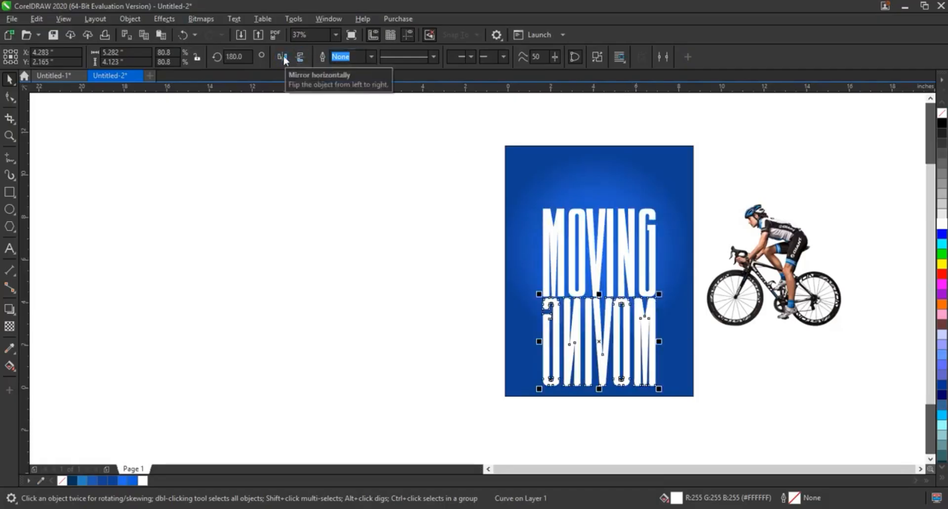
pyautogui.hotkey('ctrl', 'z')
pyautogui.click(300, 56)
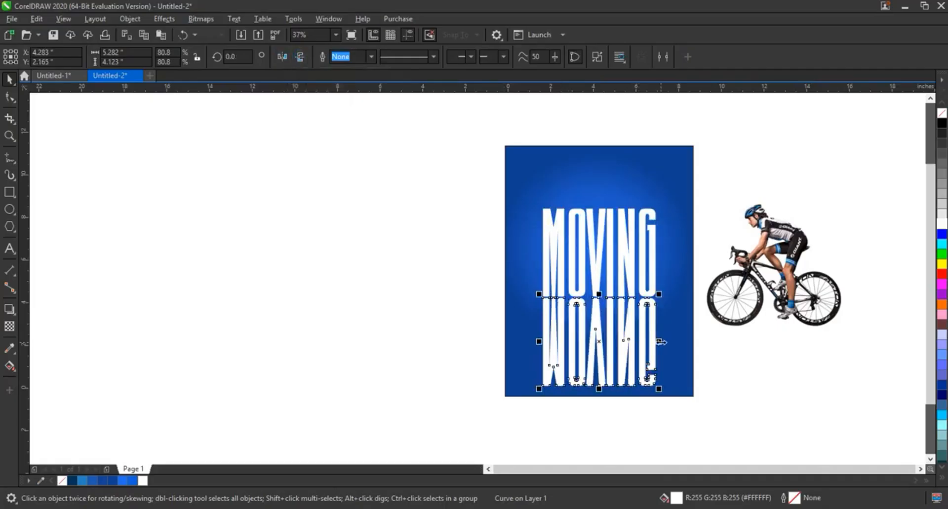
# Step: Nudge the flipped copy up until its upper edge touches the base of the original MOVING lettering
pyautogui.scroll(3, 660, 342)
pyautogui.scroll(-2, 649, 333)
pyautogui.click(649, 327)
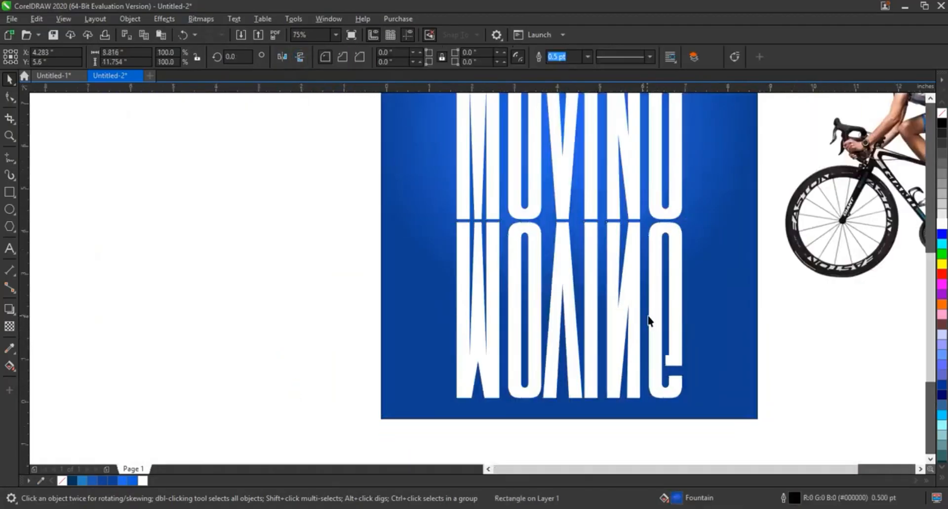
pyautogui.click(652, 313)
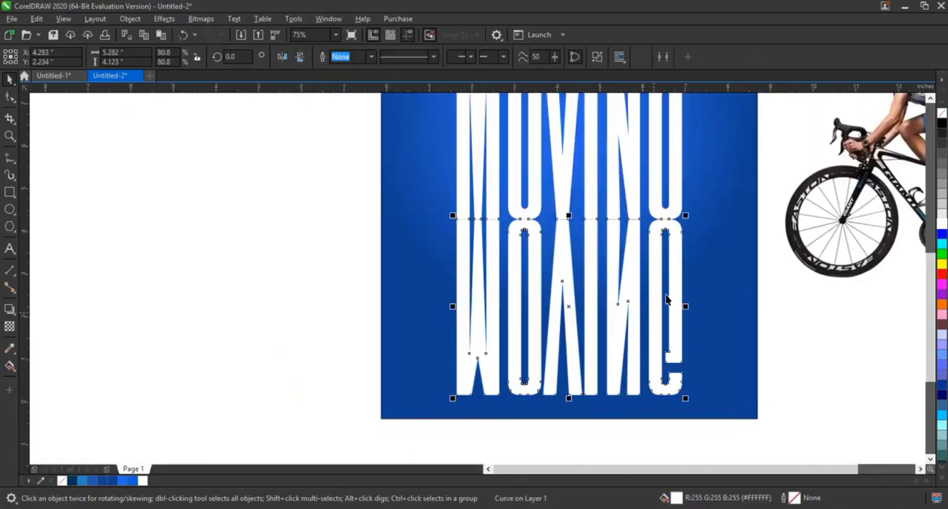
# Step: Fill the flipped MOVING copy with the dark navy colour #002152
pyautogui.click(132, 481)
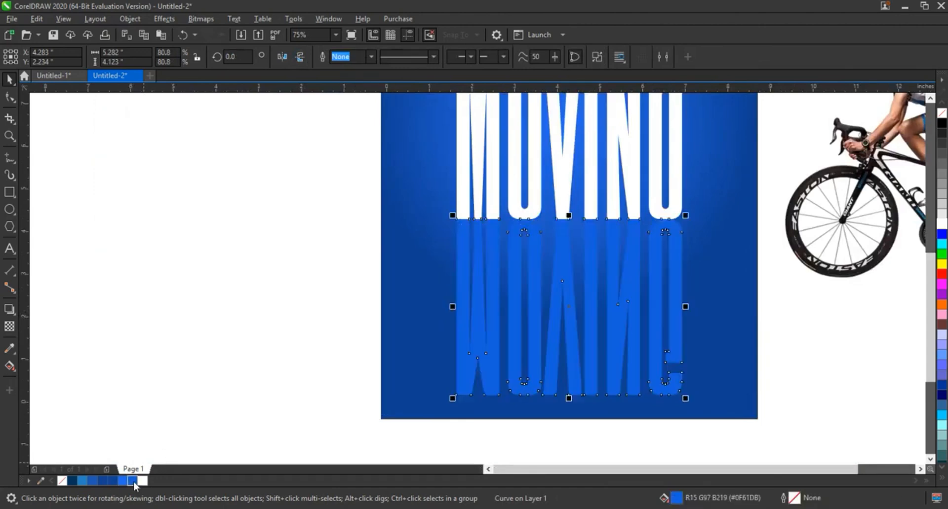
pyautogui.click(8, 369)
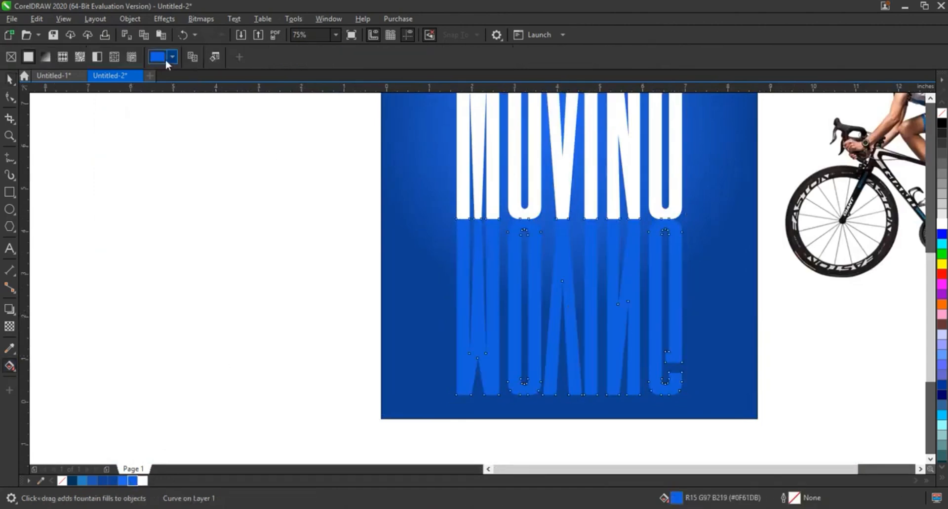
pyautogui.click(161, 56)
pyautogui.click(161, 81)
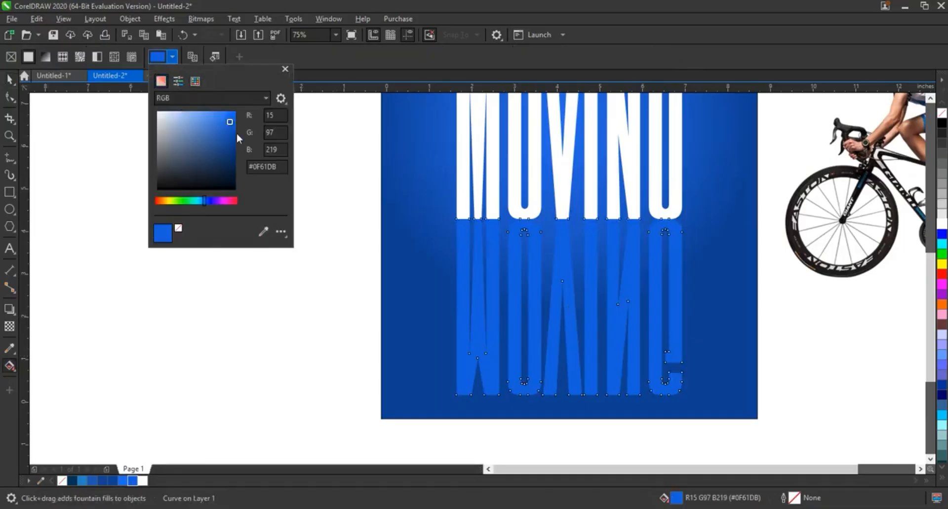
pyautogui.moveTo(231, 125); pyautogui.dragTo(239, 168)
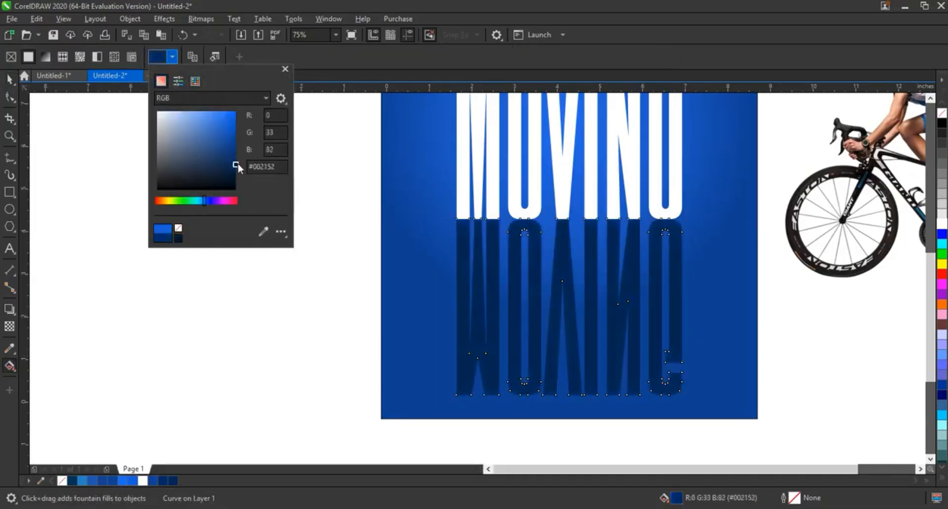
pyautogui.click(10, 80)
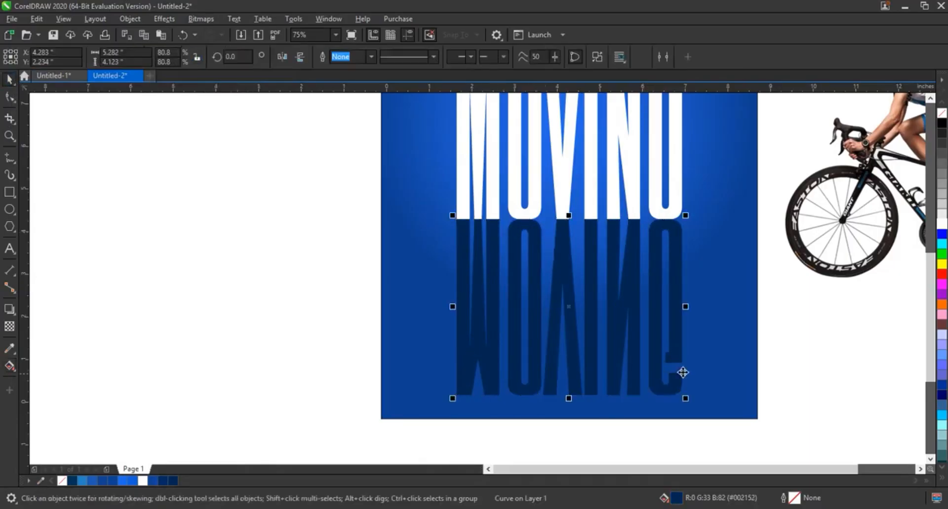
# Step: Select both the white lettering and its navy reflection and move them up together about 1.2 inches on the poster
pyautogui.click(729, 360)
pyautogui.scroll(-2, 689, 356)
pyautogui.moveTo(489, 262); pyautogui.dragTo(643, 399)
pyautogui.moveTo(625, 342); pyautogui.dragTo(627, 326)
pyautogui.click(655, 355)
pyautogui.hotkey('shift', 'F2')
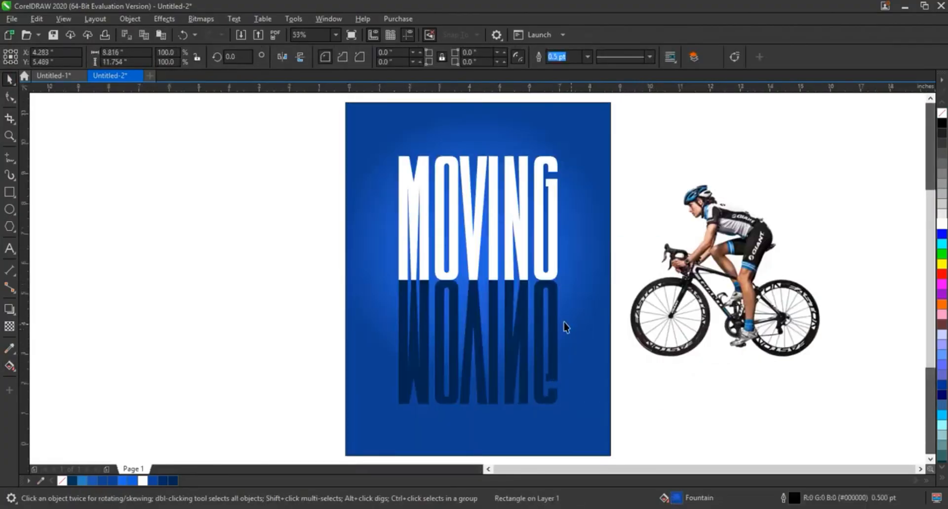
# Step: Add perspective to the navy reflection and pull its lower corners out to the bottom corners of the blue rectangle
pyautogui.click(551, 316)
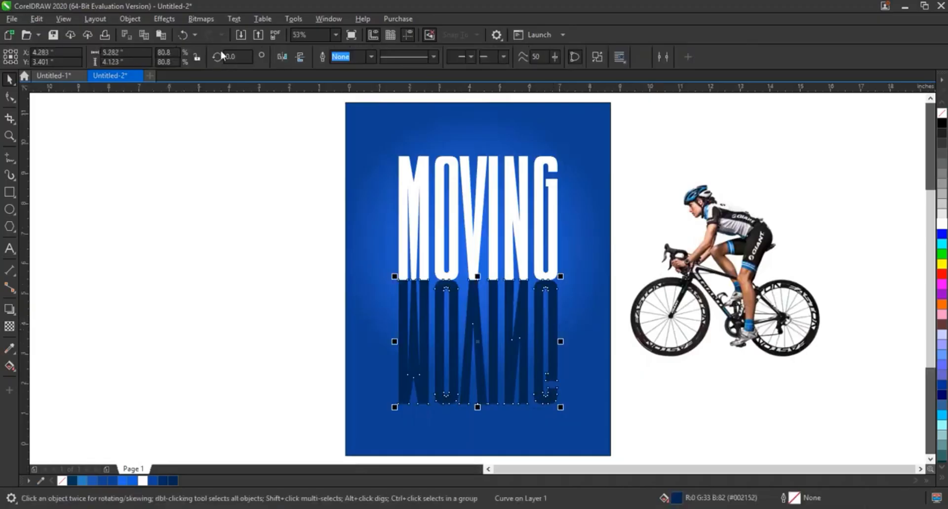
pyautogui.click(129, 20)
pyautogui.click(173, 306)
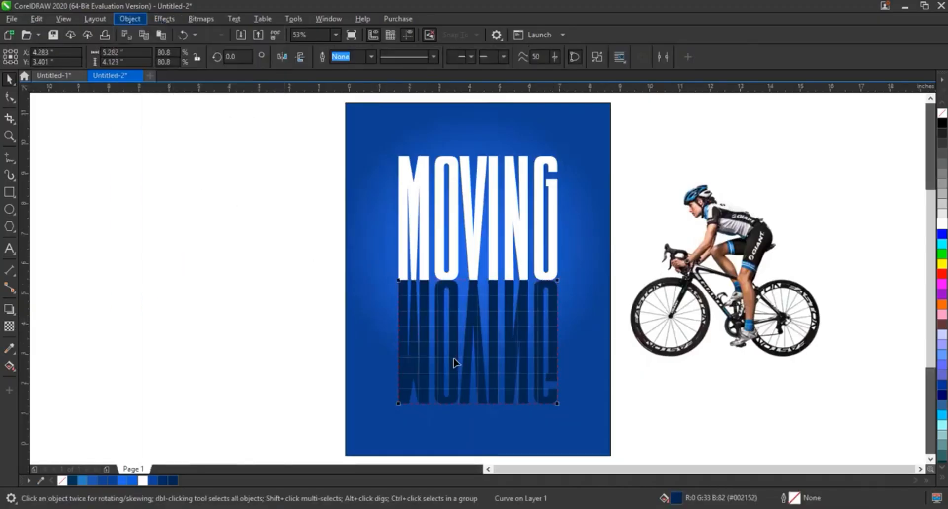
pyautogui.click(930, 459)
pyautogui.click(931, 459)
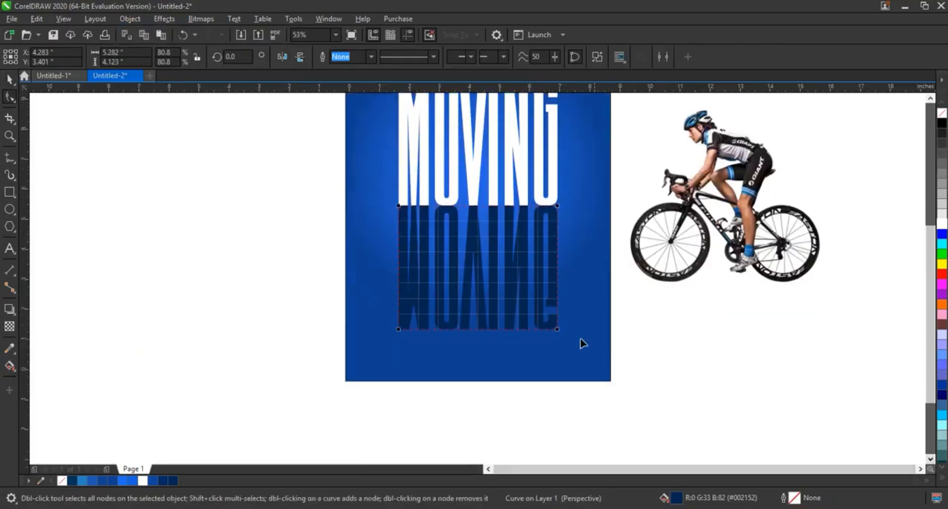
pyautogui.moveTo(557, 330); pyautogui.dragTo(610, 383)
pyautogui.moveTo(399, 329); pyautogui.dragTo(344, 383)
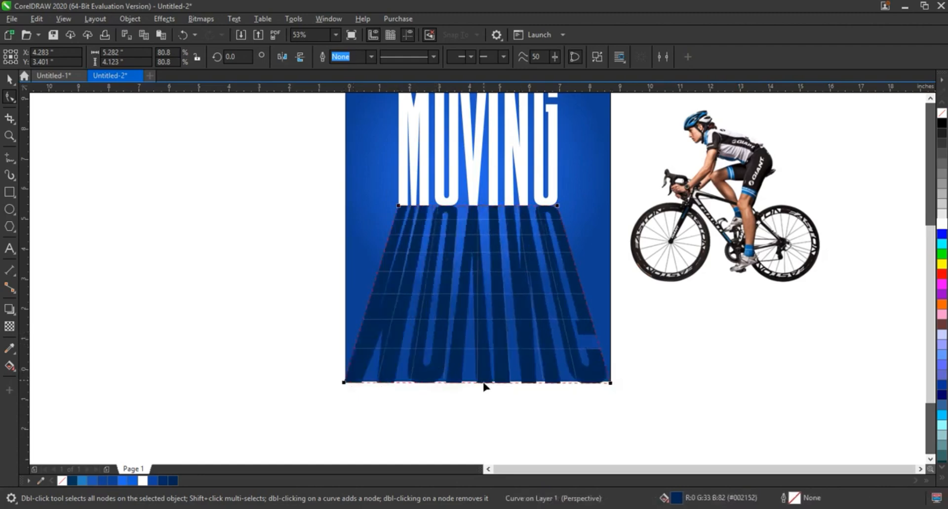
# Step: Spread the reflection's lower perspective corners horizontally, far beyond both sides of the blue rectangle
pyautogui.moveTo(612, 384); pyautogui.dragTo(732, 384)
pyautogui.moveTo(343, 384); pyautogui.dragTo(152, 383)
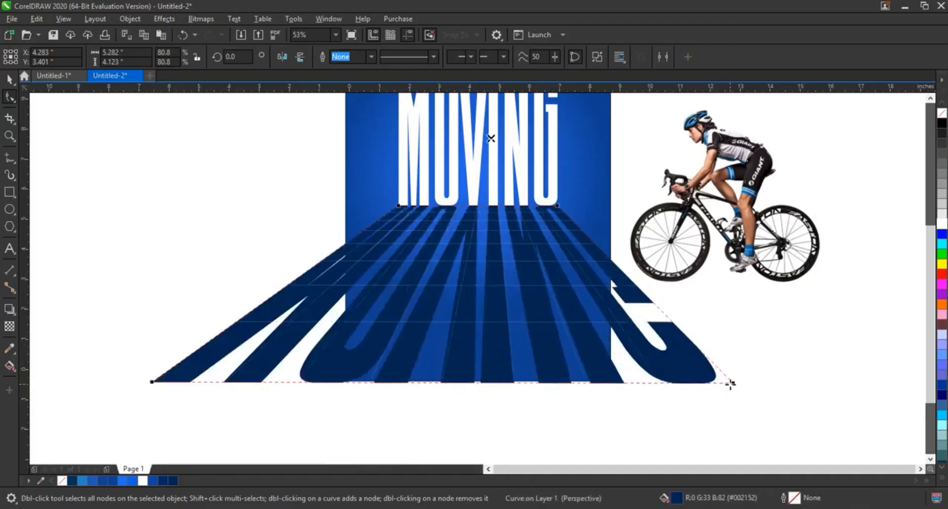
pyautogui.moveTo(731, 383); pyautogui.dragTo(764, 383)
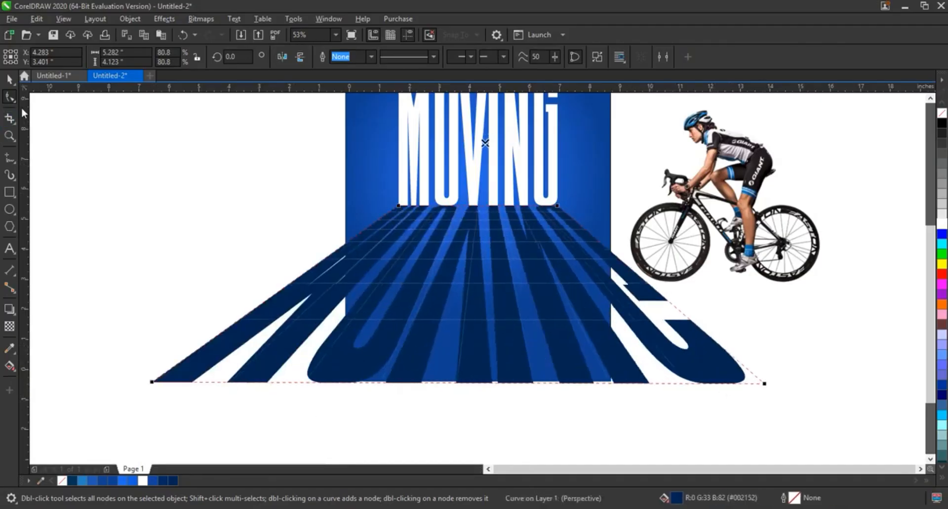
pyautogui.click(9, 79)
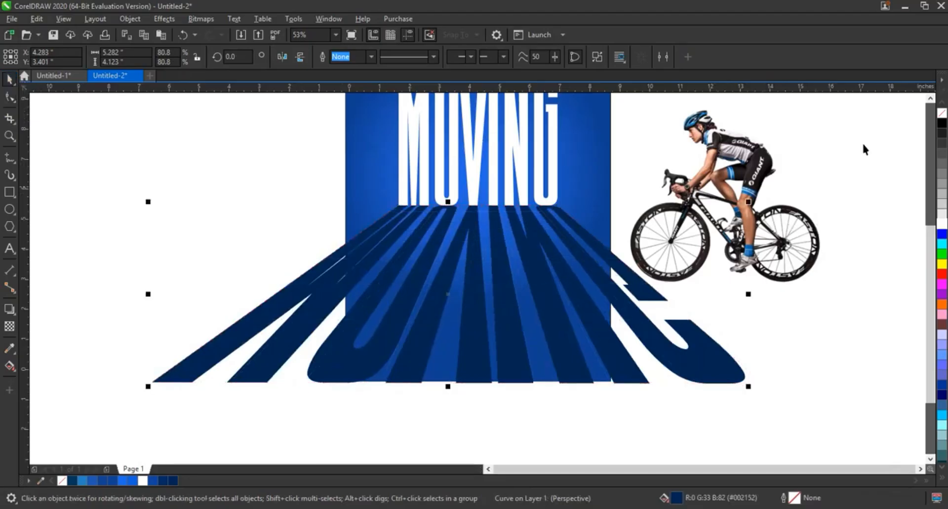
# Step: PowerClip the navy perspective lettering inside the blue rectangle
pyautogui.scroll(1, 921, 106)
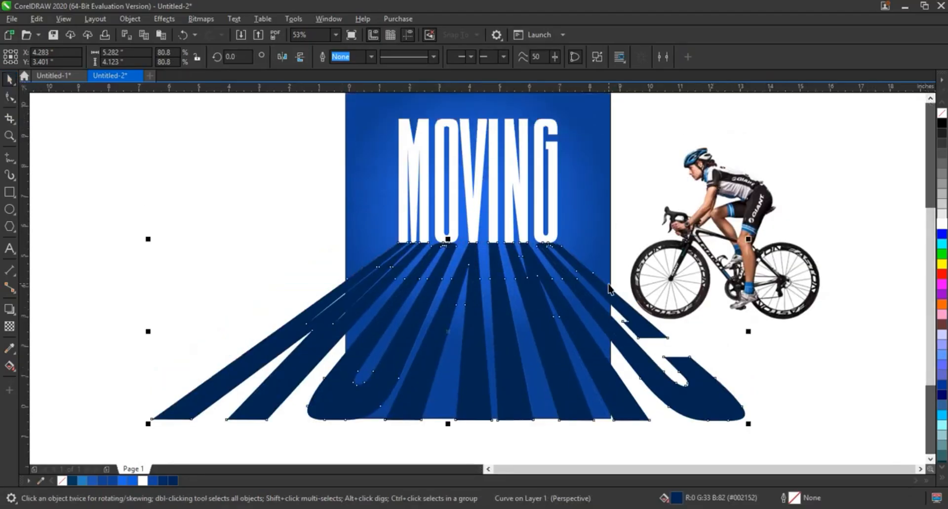
pyautogui.rightClick(607, 286)
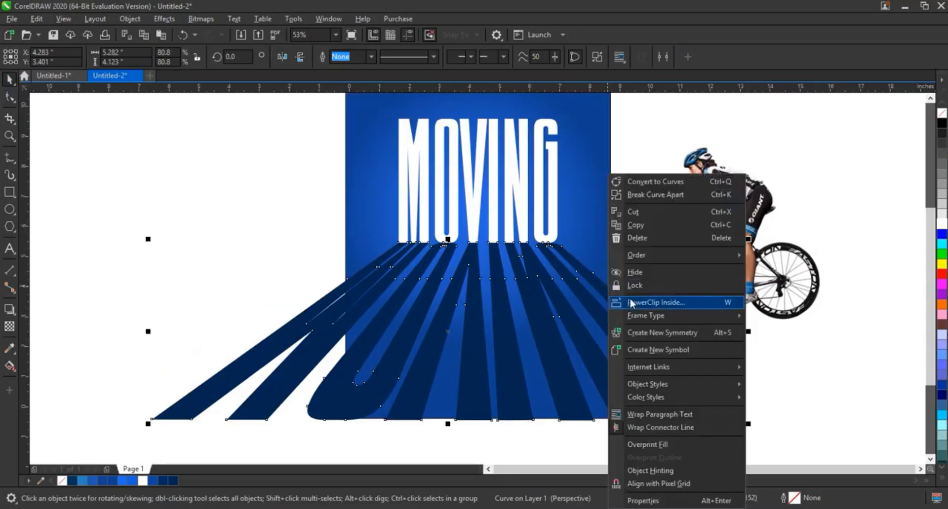
pyautogui.click(629, 298)
pyautogui.click(600, 101)
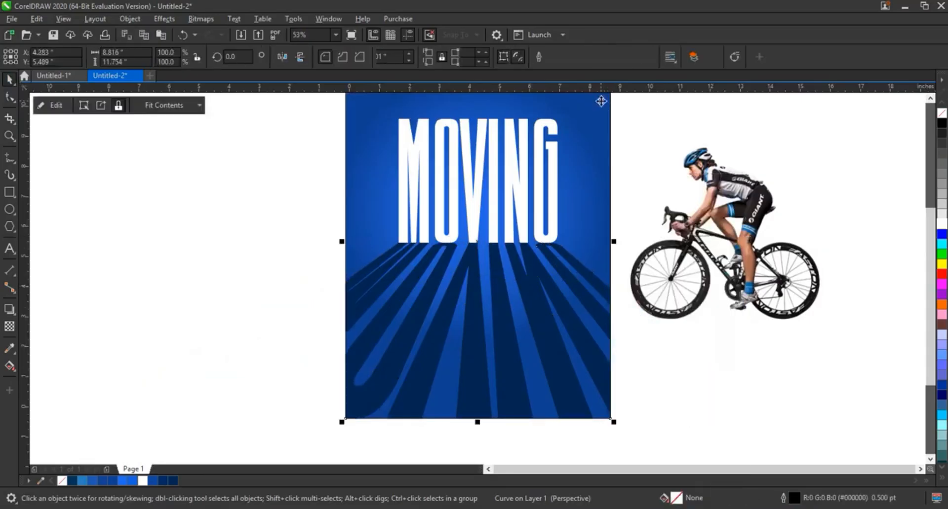
# Step: Move the cyclist picture onto the poster over the MOVING lettering and bring it to the front
pyautogui.click(708, 118)
pyautogui.click(682, 181)
pyautogui.moveTo(682, 180); pyautogui.dragTo(443, 148)
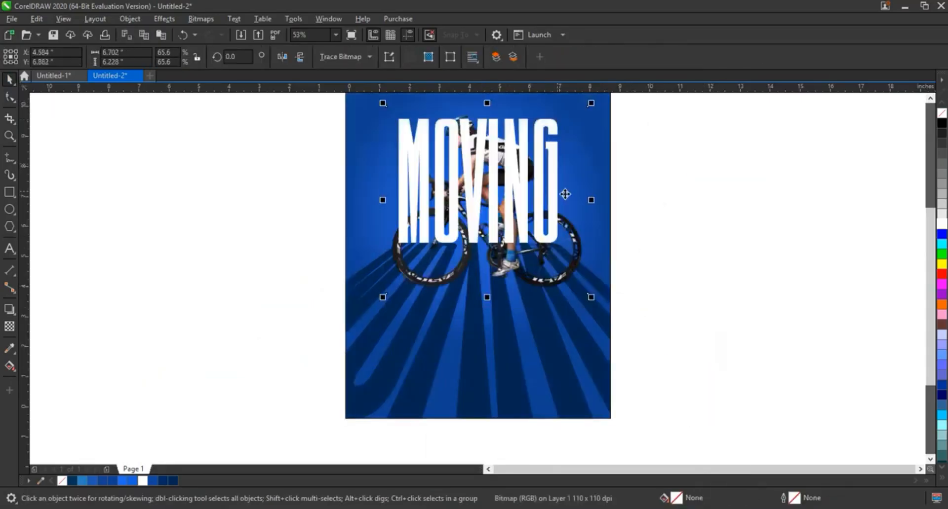
pyautogui.hotkey('shift', 'pageup')
pyautogui.click(588, 337)
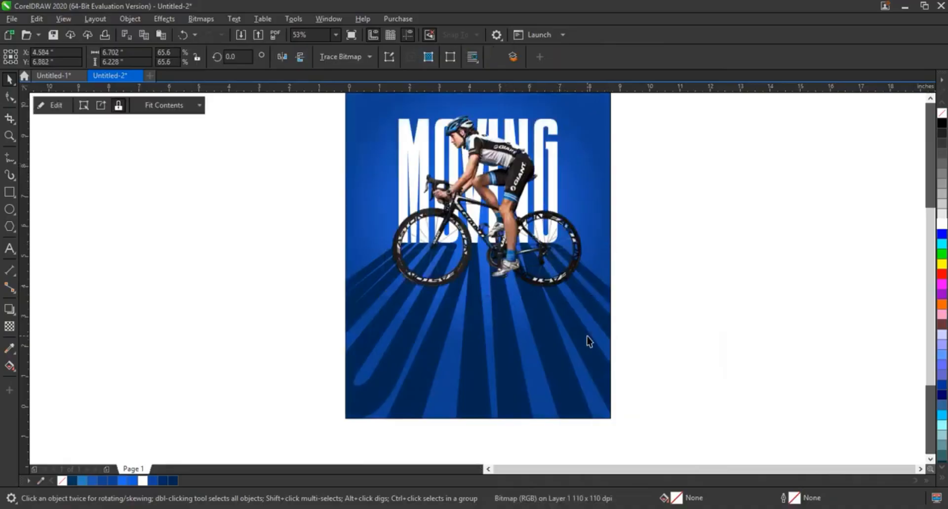
# Step: Place the cyclist over the lower part of the MOVING lettering and scale the picture down to about 6.0 by 5.58 inches
pyautogui.press('F4')
pyautogui.click(670, 245)
pyautogui.moveTo(503, 258); pyautogui.dragTo(490, 272)
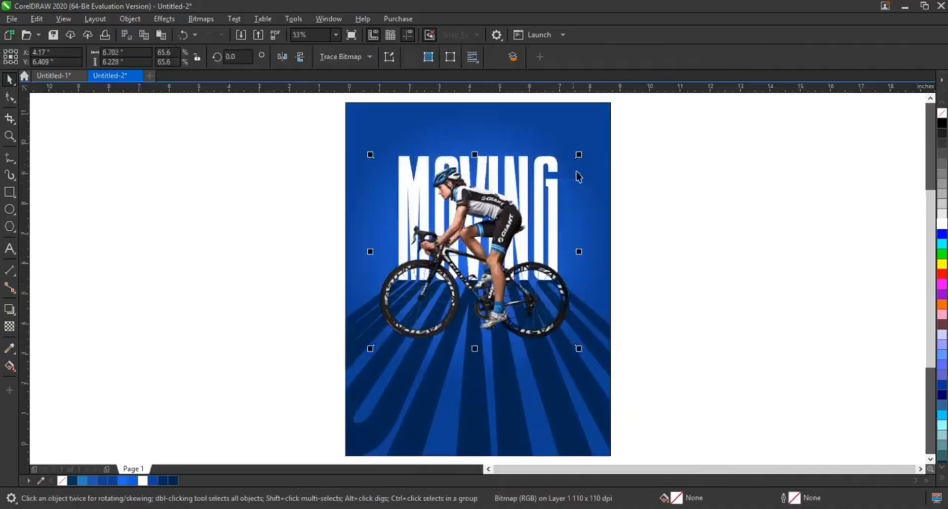
pyautogui.moveTo(579, 154); pyautogui.dragTo(566, 166)
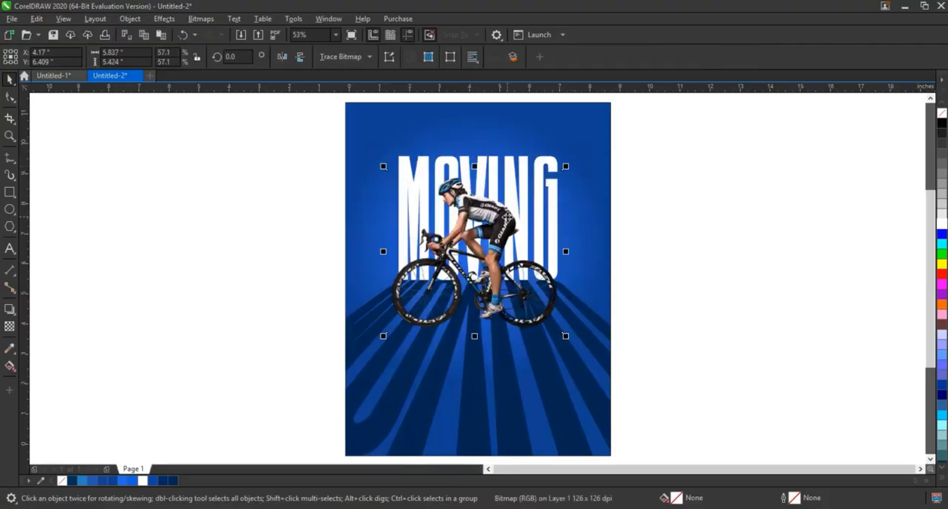
pyautogui.moveTo(505, 218); pyautogui.dragTo(508, 220)
pyautogui.moveTo(568, 333); pyautogui.dragTo(540, 327)
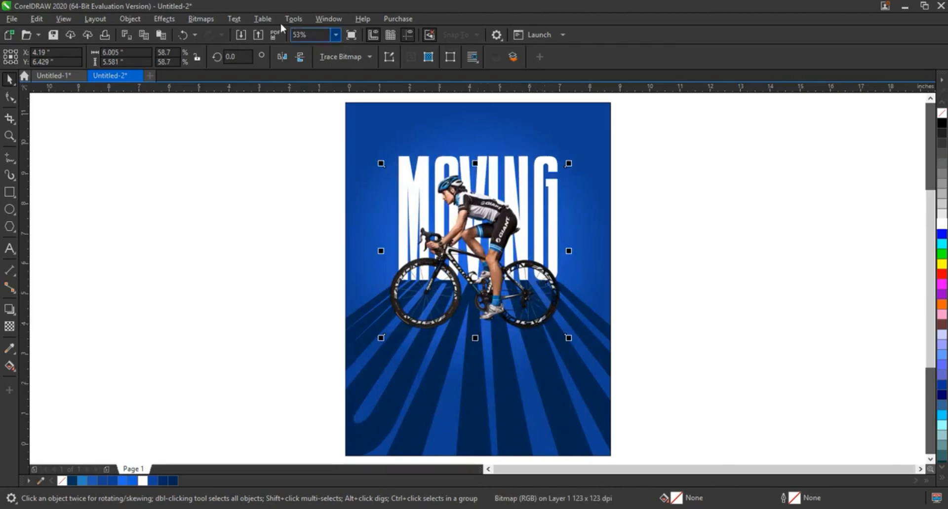
# Step: Convert the cyclist picture to a 300 dpi RGB Color (24-bit) bitmap with anti-aliasing and a transparent background
pyautogui.click(201, 19)
pyautogui.press('Escape')
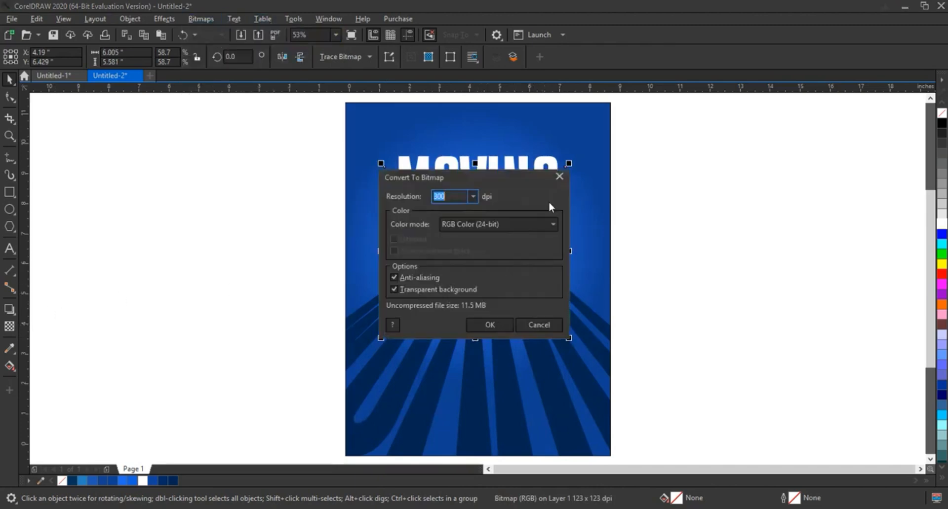
pyautogui.click(490, 325)
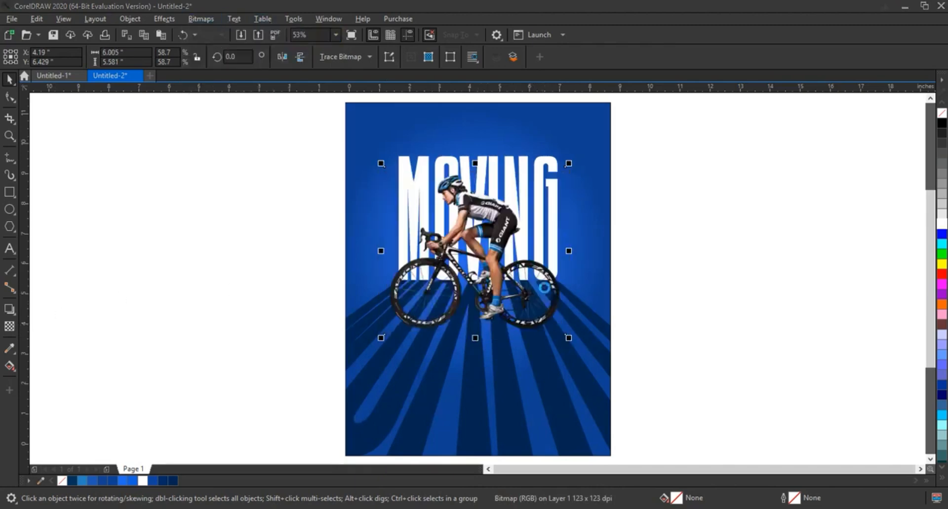
# Step: Add a black Multiply drop shadow to the cyclist, cast up and to the right, with opacity 52 and feathering 15
pyautogui.click(9, 309)
pyautogui.moveTo(475, 251); pyautogui.dragTo(572, 168)
pyautogui.moveTo(521, 207); pyautogui.dragTo(526, 204)
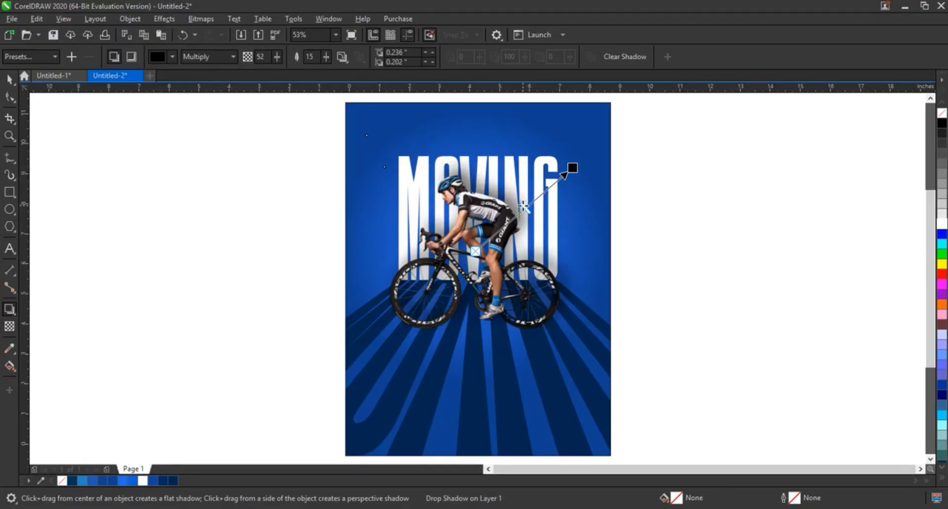
pyautogui.click(9, 80)
pyautogui.click(136, 18)
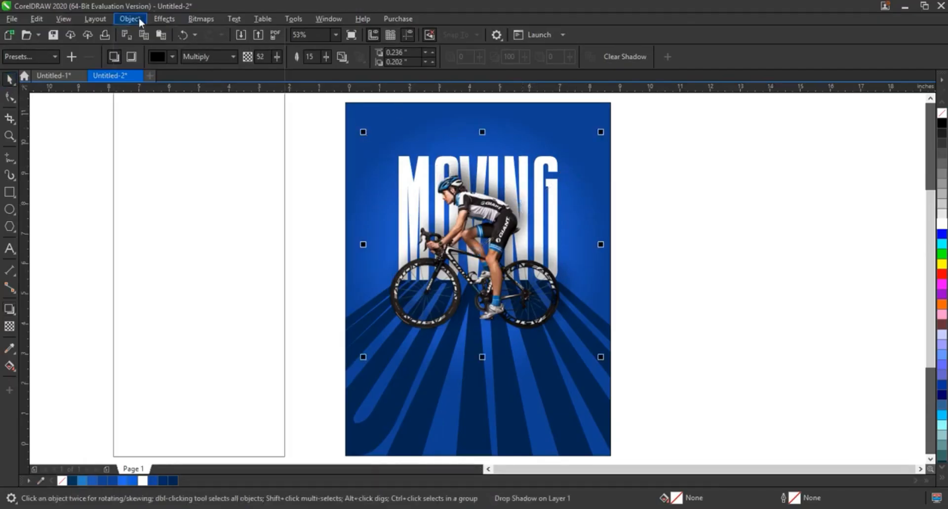
pyautogui.click(174, 290)
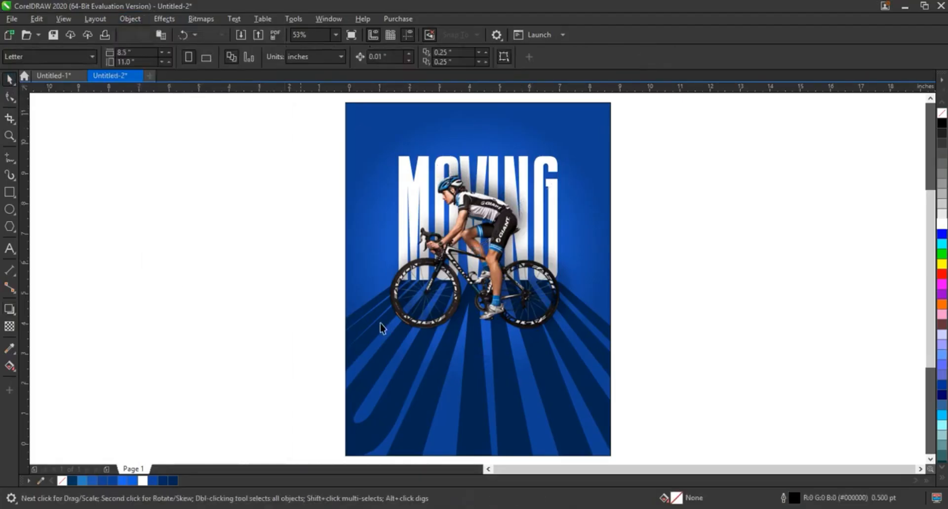
# Step: Add the artistic text DON'T STOP on the empty area beside the poster
pyautogui.click(10, 249)
pyautogui.click(91, 270)
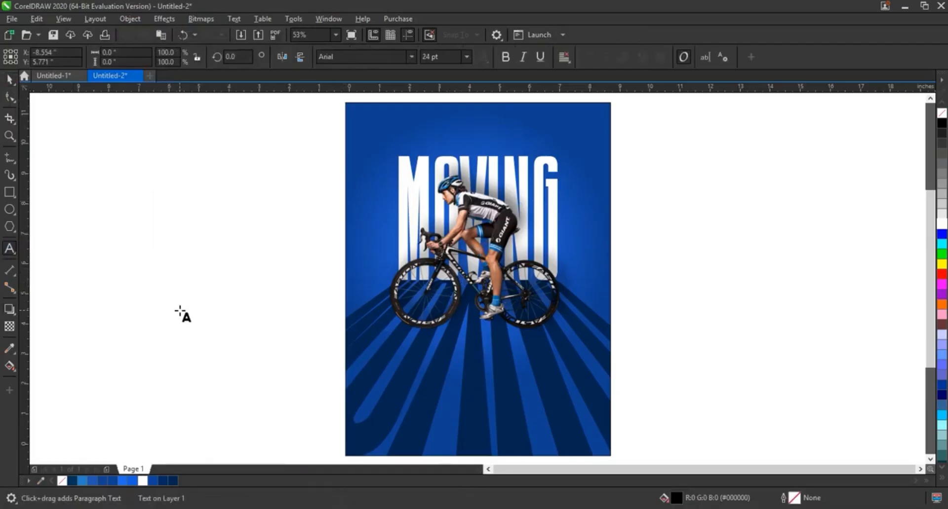
pyautogui.write("DON'T STOP")
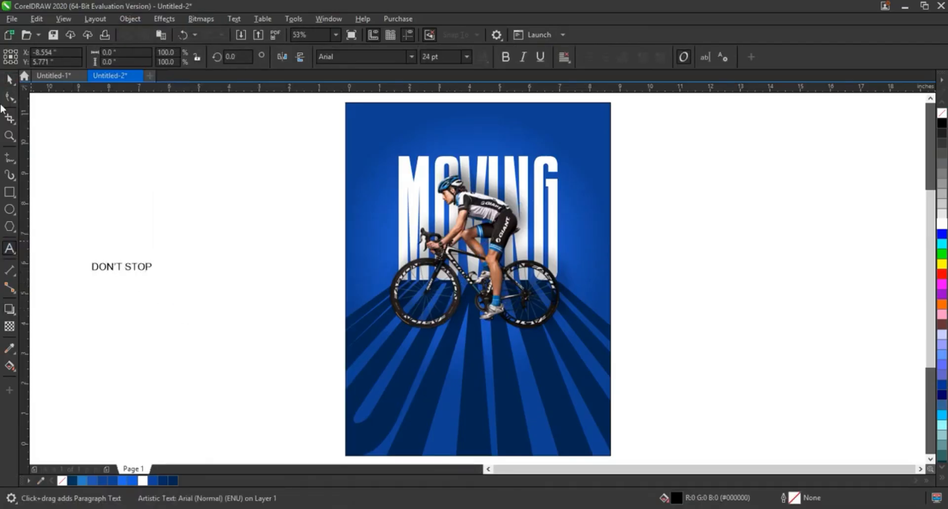
pyautogui.click(9, 80)
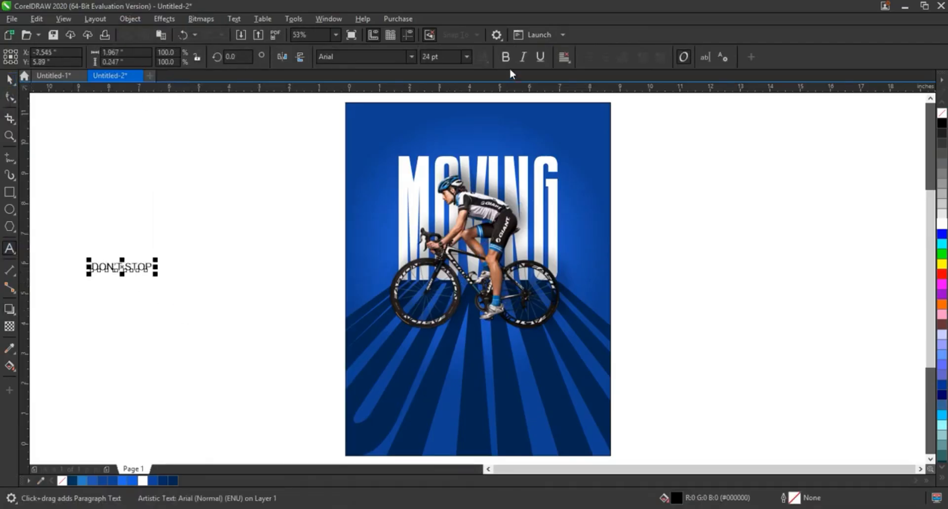
# Step: Set the DON'T STOP text in bold Humnst777 Cn BT at about 40 pt and place it just above the MOVING lettering
pyautogui.click(410, 56)
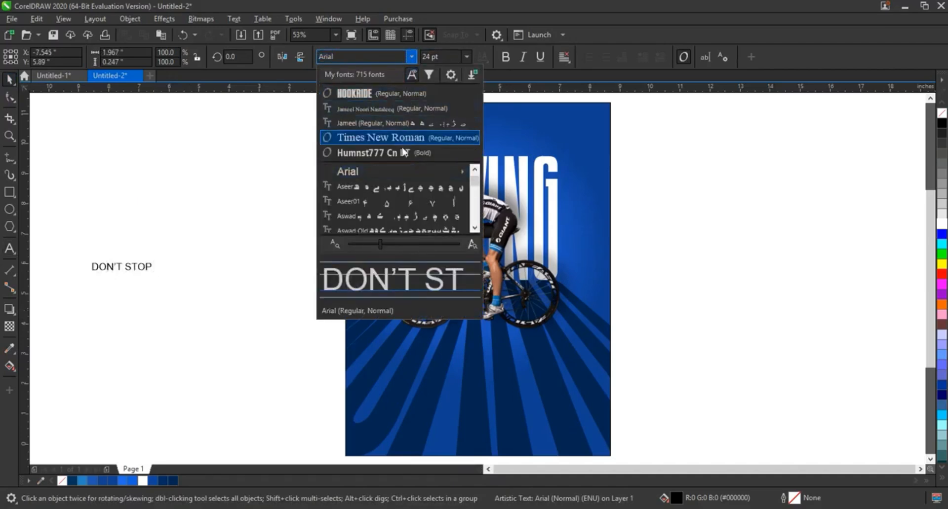
pyautogui.click(404, 154)
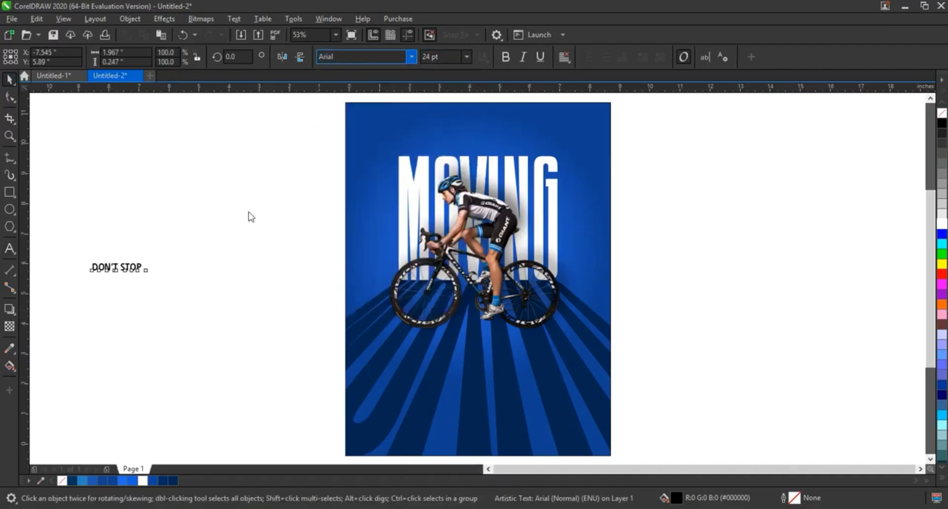
pyautogui.moveTo(148, 257); pyautogui.dragTo(511, 143)
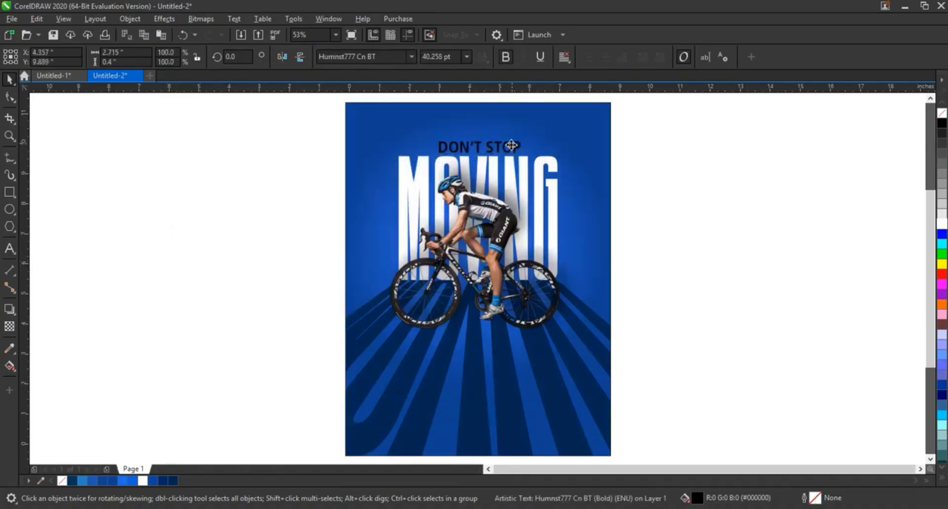
# Step: Fill the DON'T STOP text with white and center it horizontally on the blue poster background
pyautogui.click(942, 224)
pyautogui.click(590, 372)
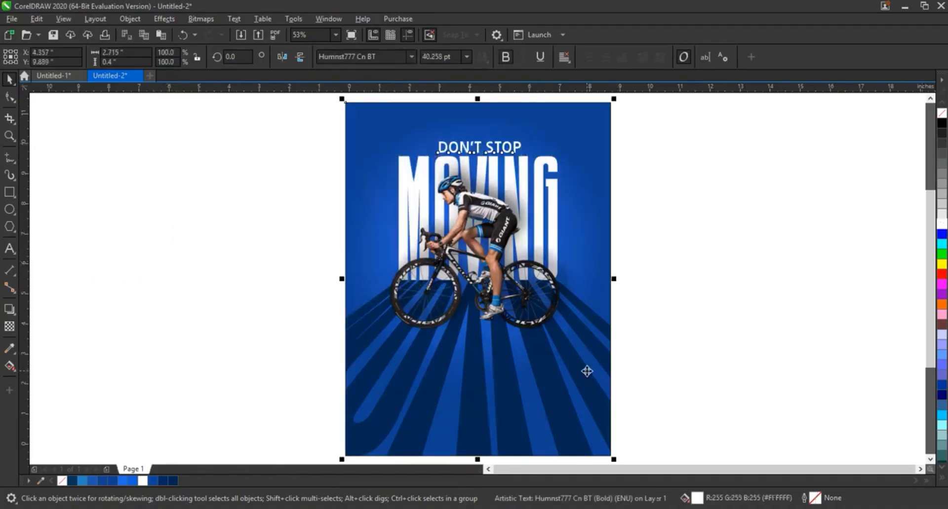
pyautogui.click(633, 239)
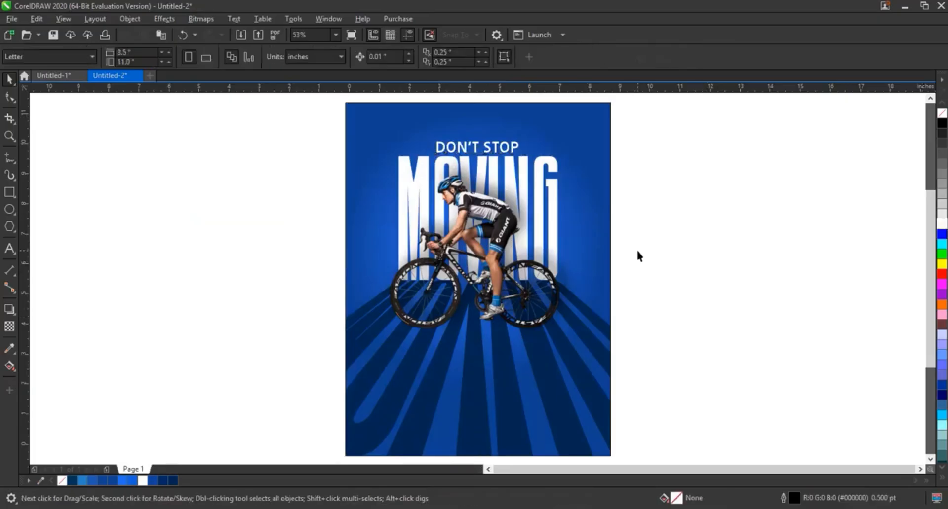
# Step: Duplicate the complete poster and place the copy directly to the left of the original with a narrow gap
pyautogui.scroll(-2, 637, 256)
pyautogui.moveTo(485, 178); pyautogui.dragTo(628, 357)
pyautogui.moveTo(601, 321); pyautogui.dragTo(476, 322)
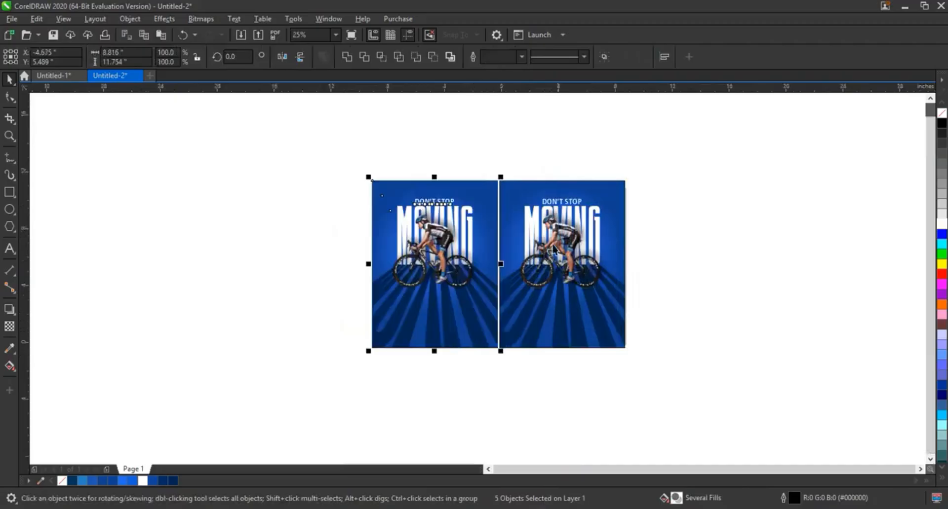
# Step: Delete the glow rectangle behind the lettering of the copied poster and fill its background with brighter blue R15 G97 B219
pyautogui.scroll(2, 555, 237)
pyautogui.click(555, 237)
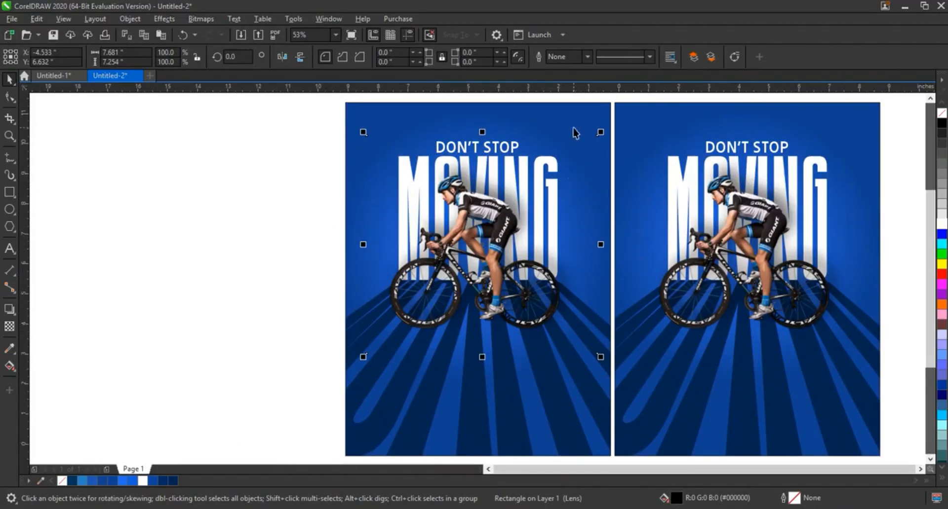
pyautogui.click(573, 128)
pyautogui.click(155, 481)
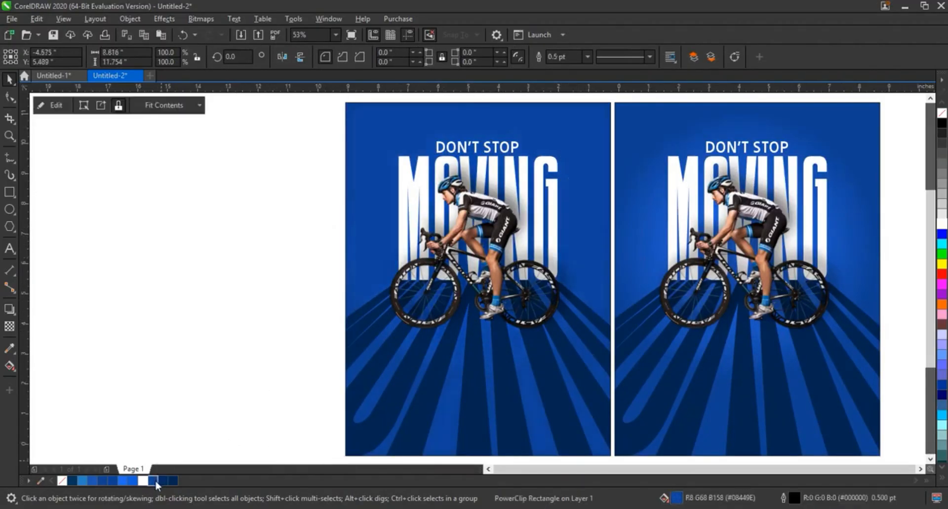
pyautogui.click(133, 481)
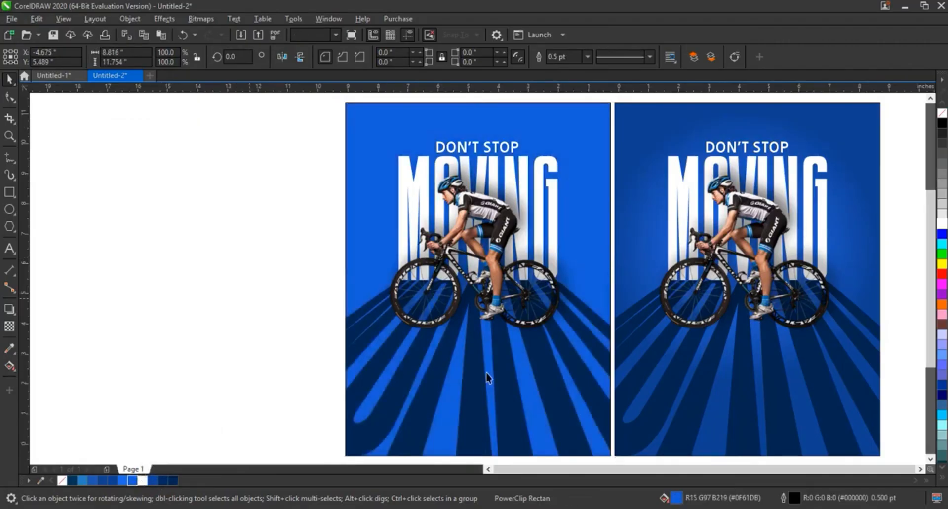
pyautogui.click(734, 402)
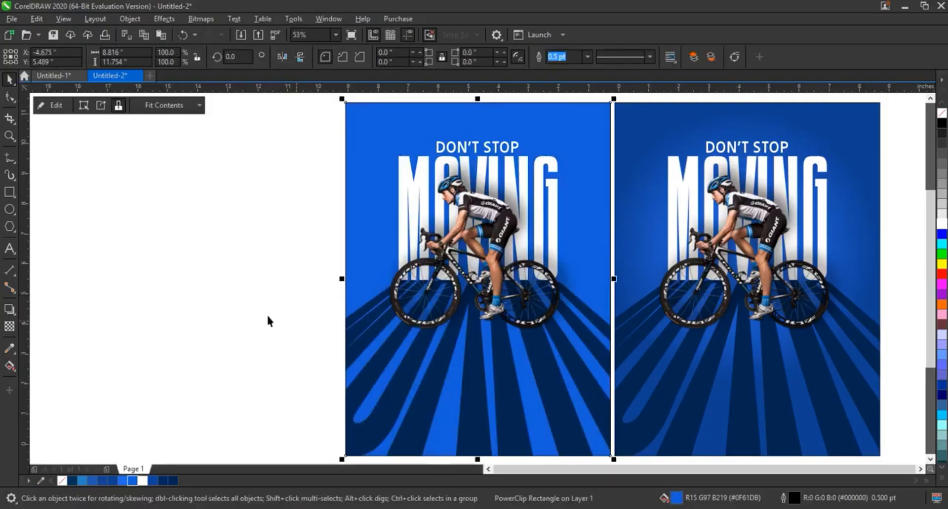
pyautogui.click(307, 288)
# Step: Compare the two poster color versions side by side at closer range
pyautogui.click(10, 137)
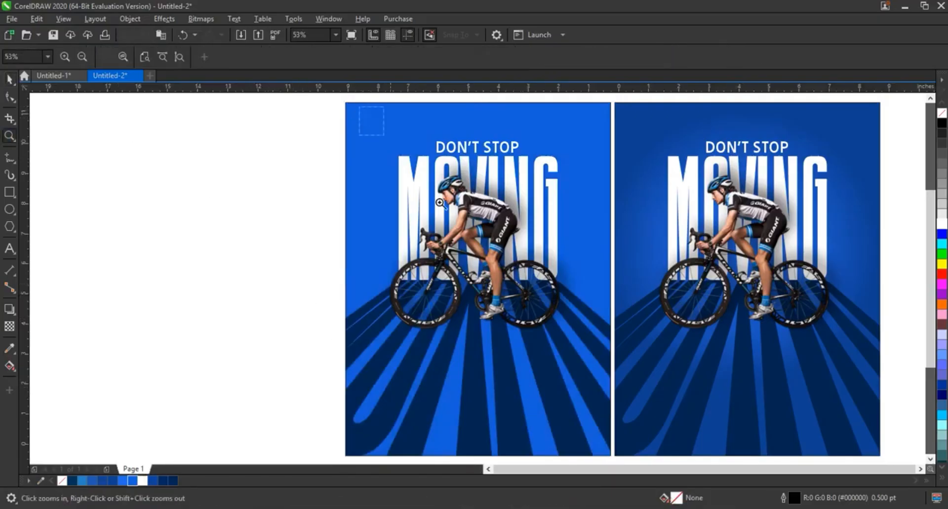
pyautogui.moveTo(359, 106); pyautogui.dragTo(852, 406)
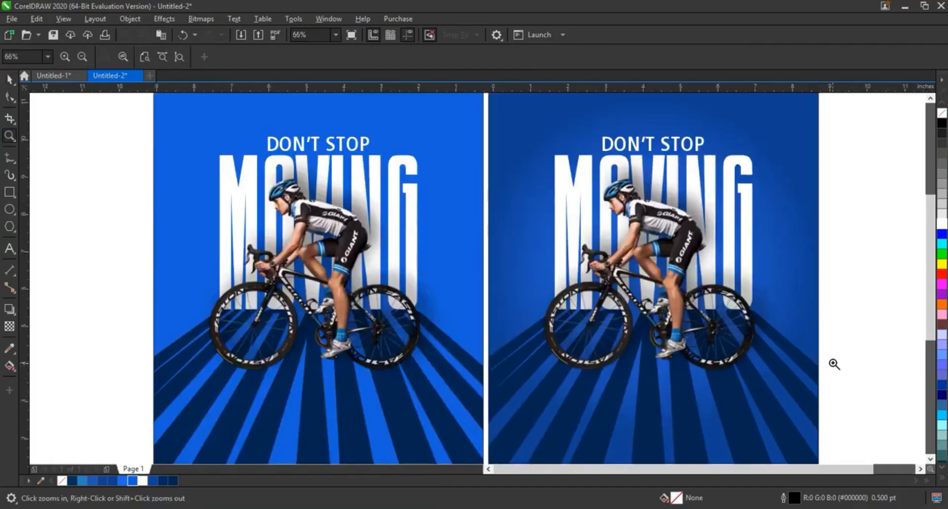
pyautogui.rightClick(711, 268)
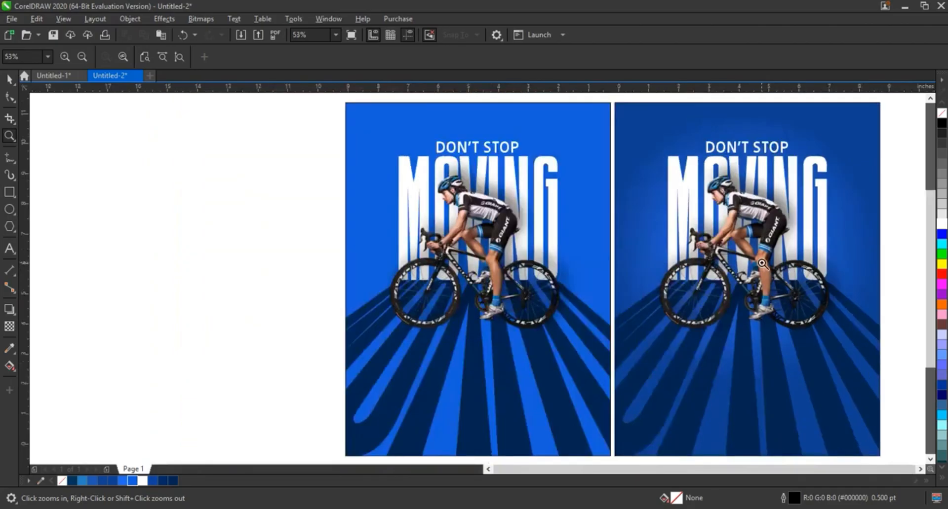